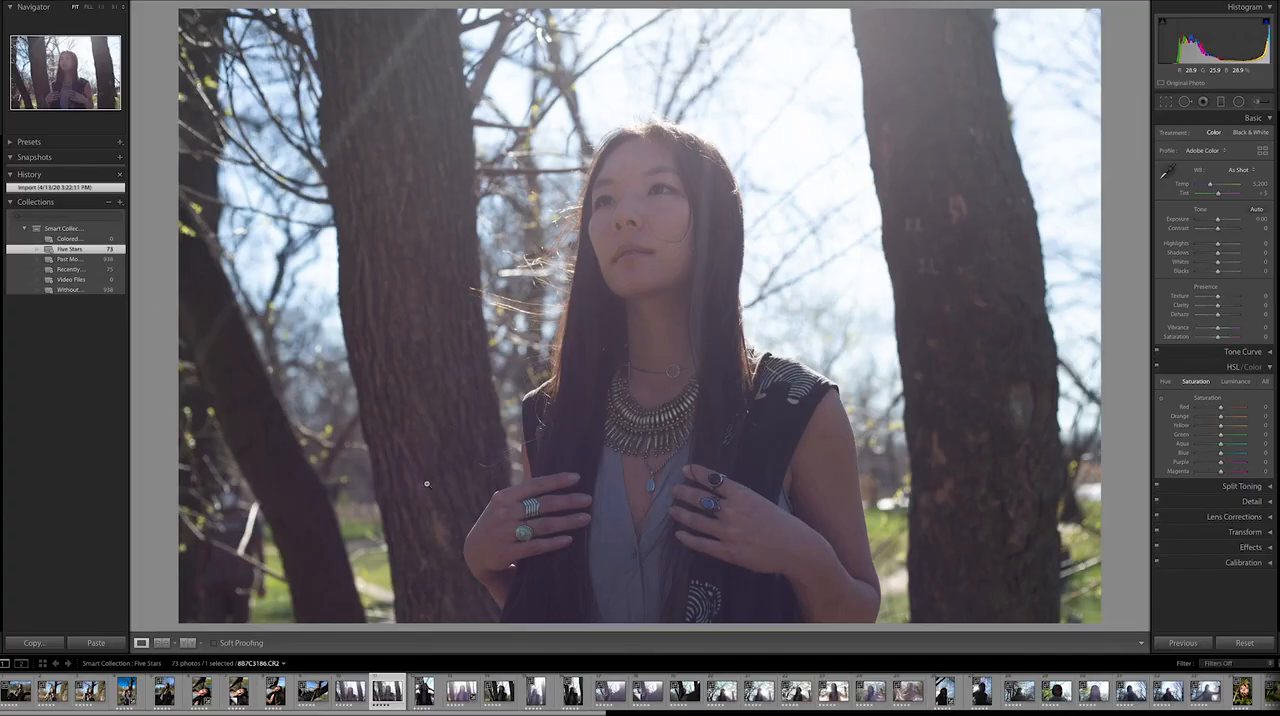
Step: Compare the hazy, sun-flared portraits with the darker, shaded ones from 8B7C3186.CR2 through 8B7C3248.CR2
key("Right")
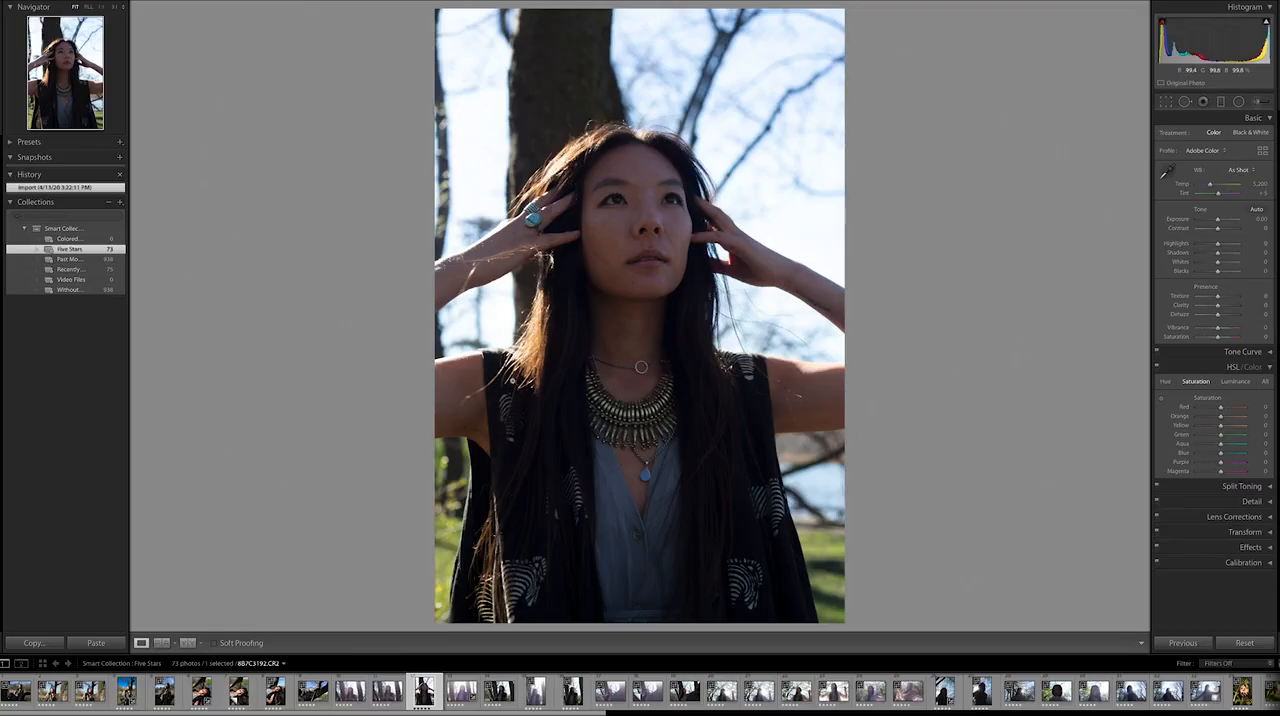
key("Left")
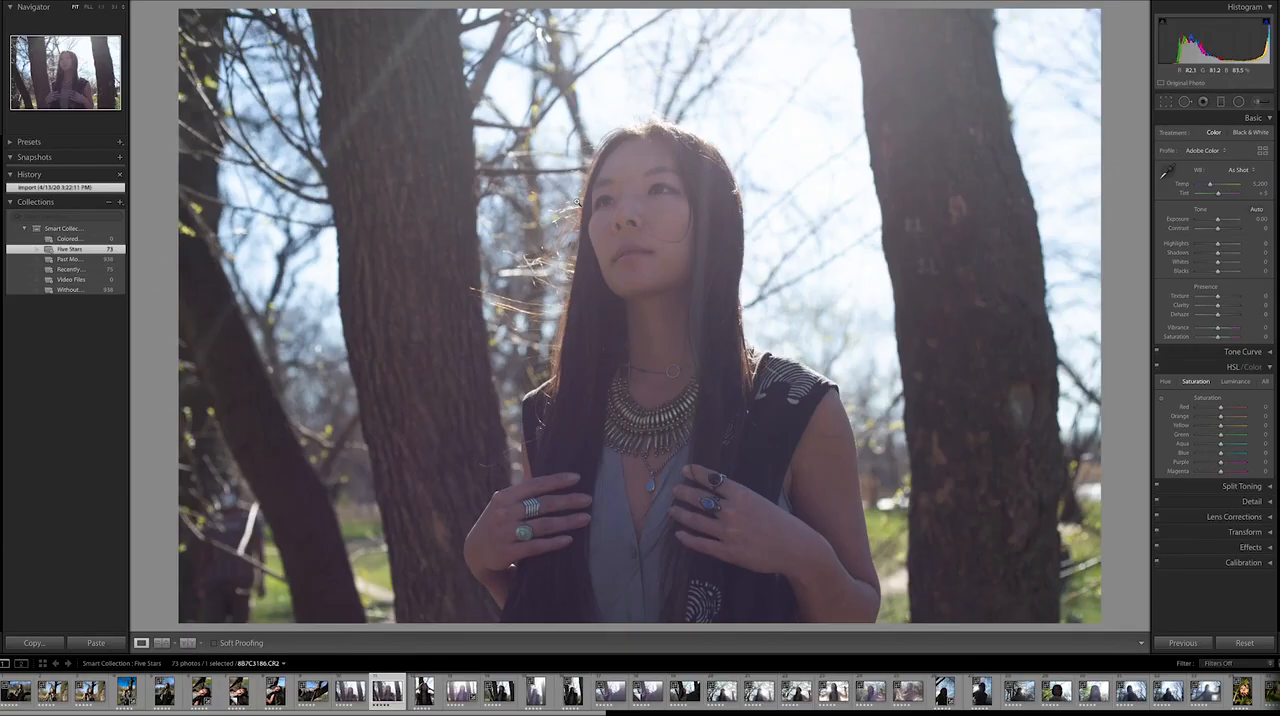
key("Right")
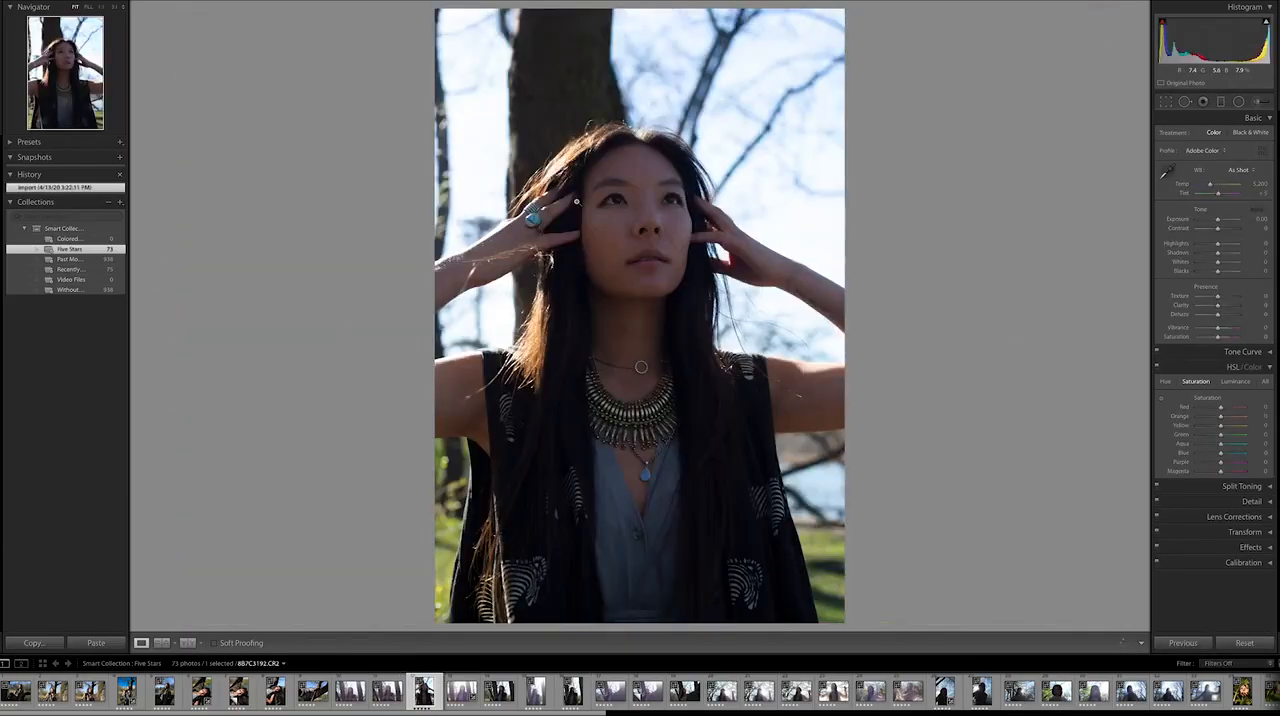
key("Left")
key("Right")
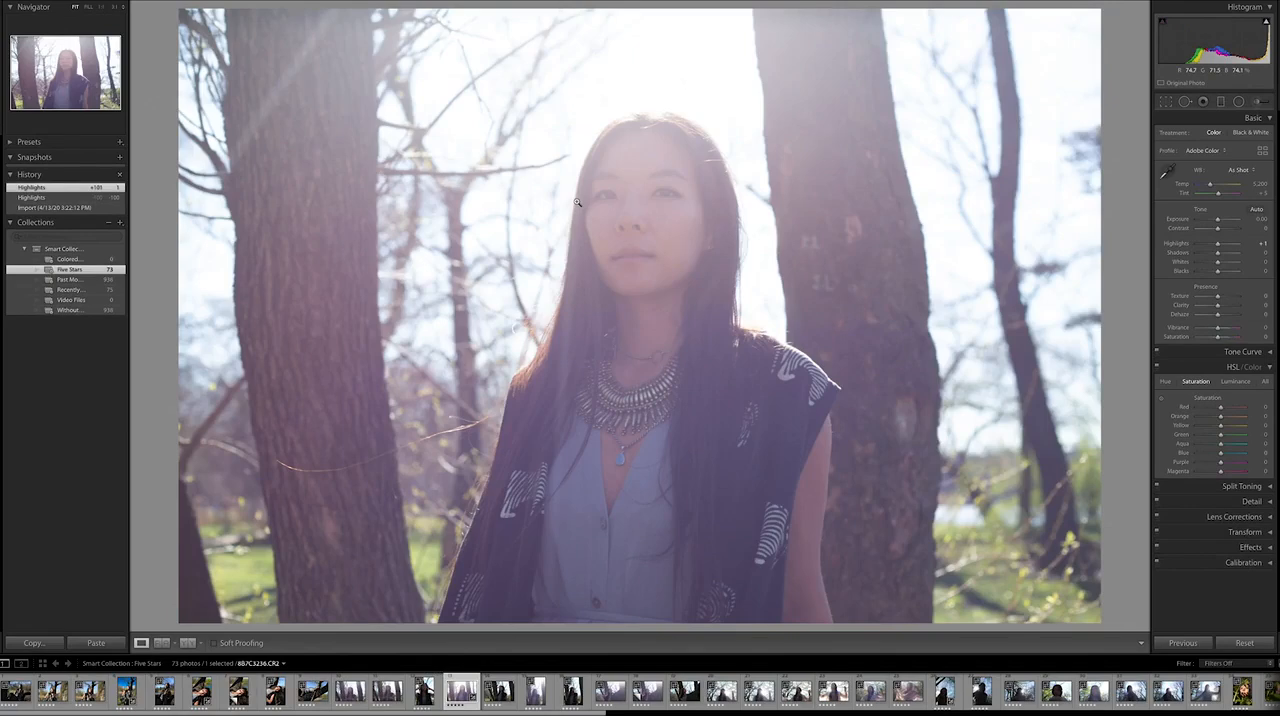
key("Right")
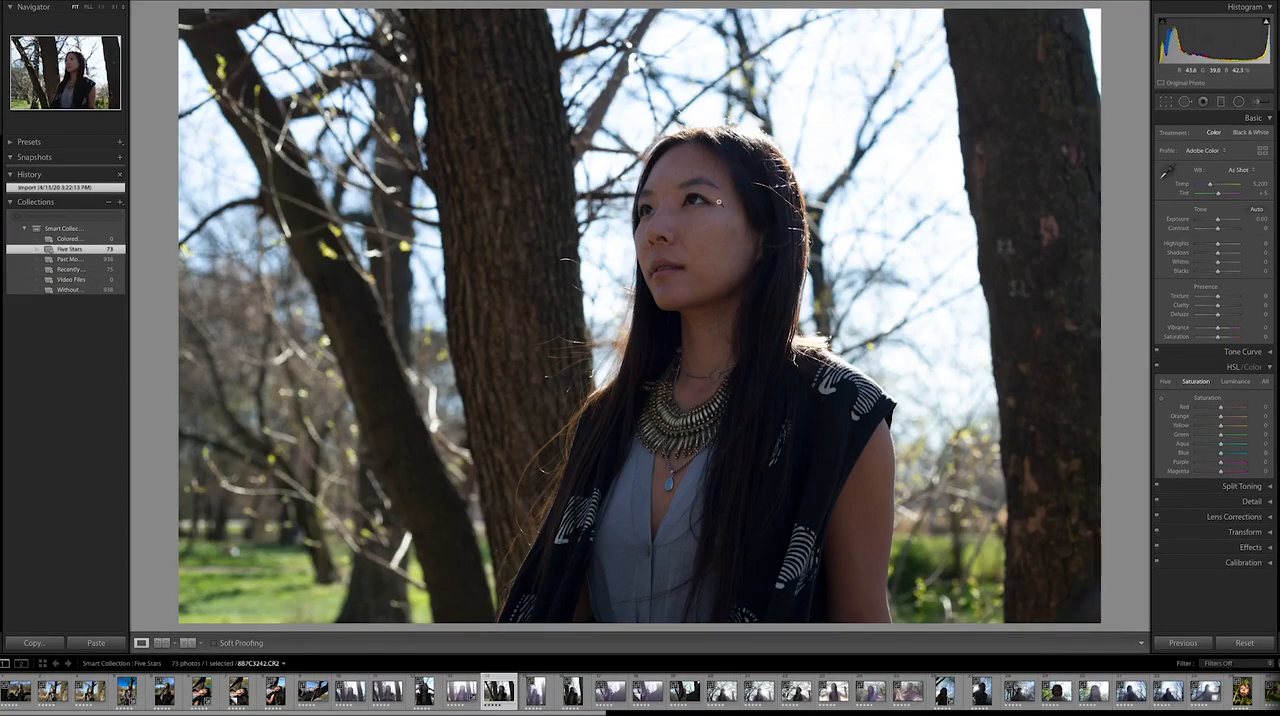
key("Left")
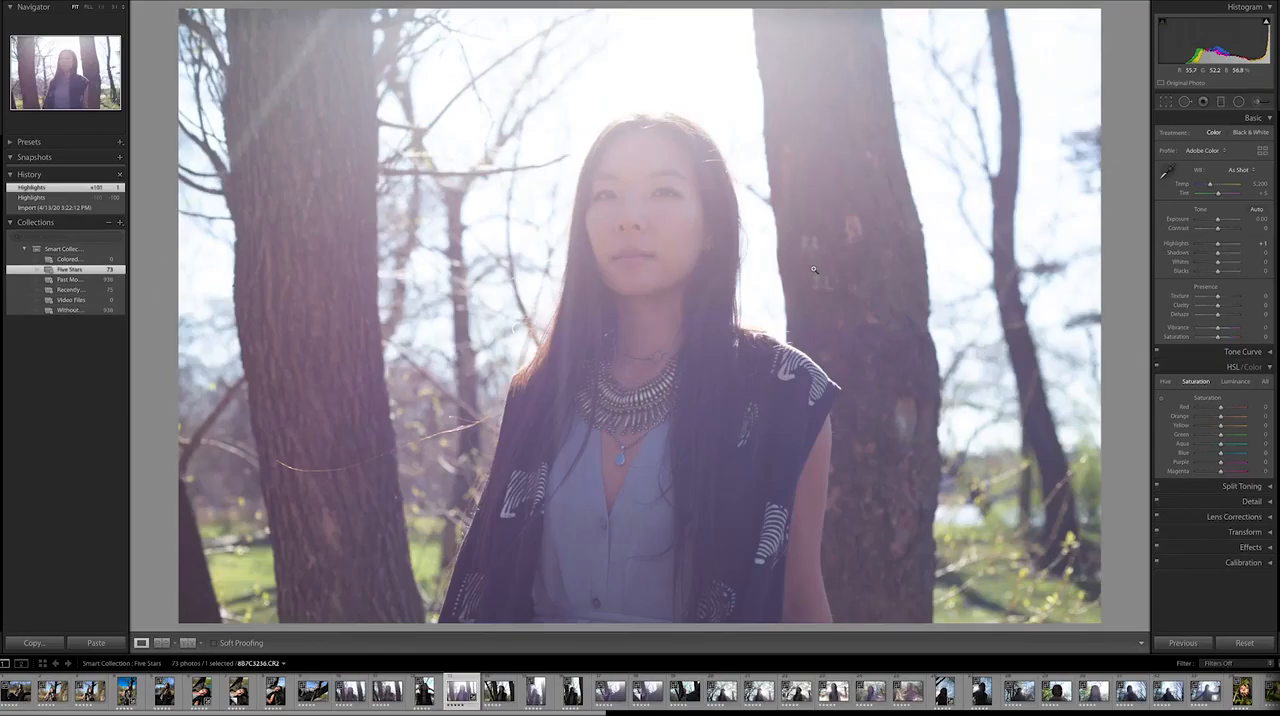
key("Right")
key("Right")
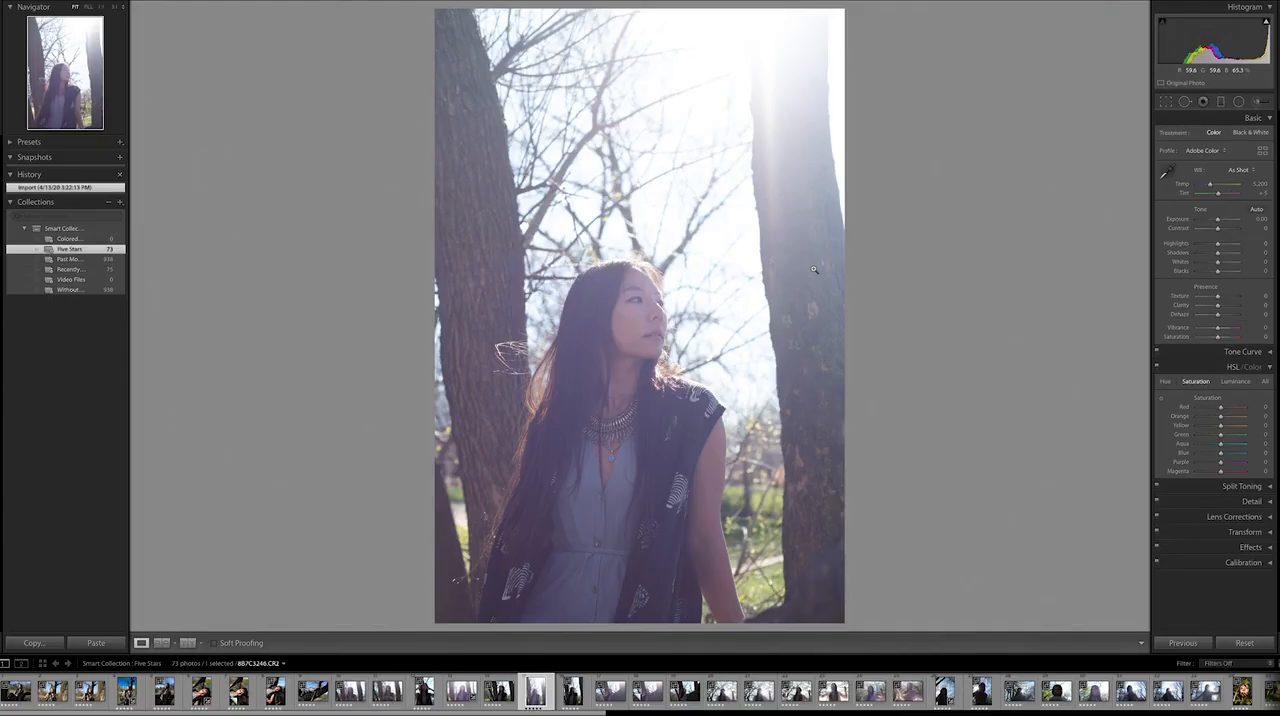
key("Right")
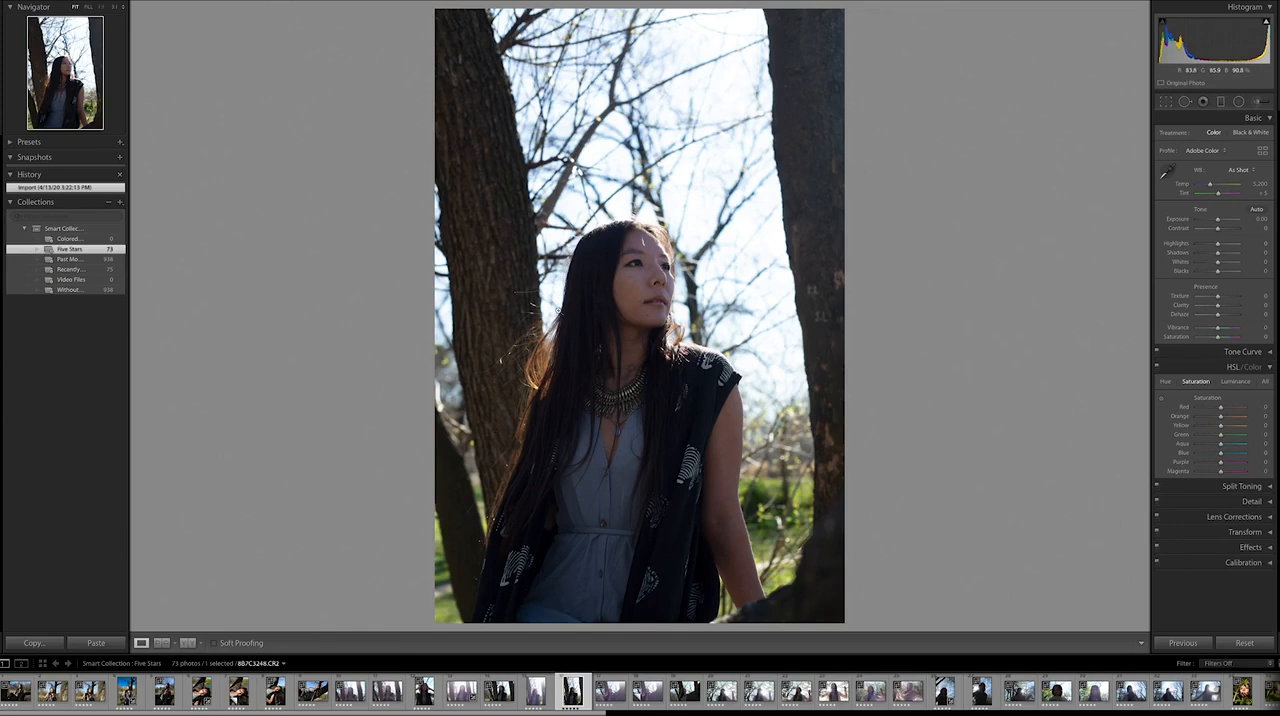
Step: On portrait 8B7C3251.CR2, set Shadows to +80, Highlights to −84 and Blue saturation to +50
key("Right")
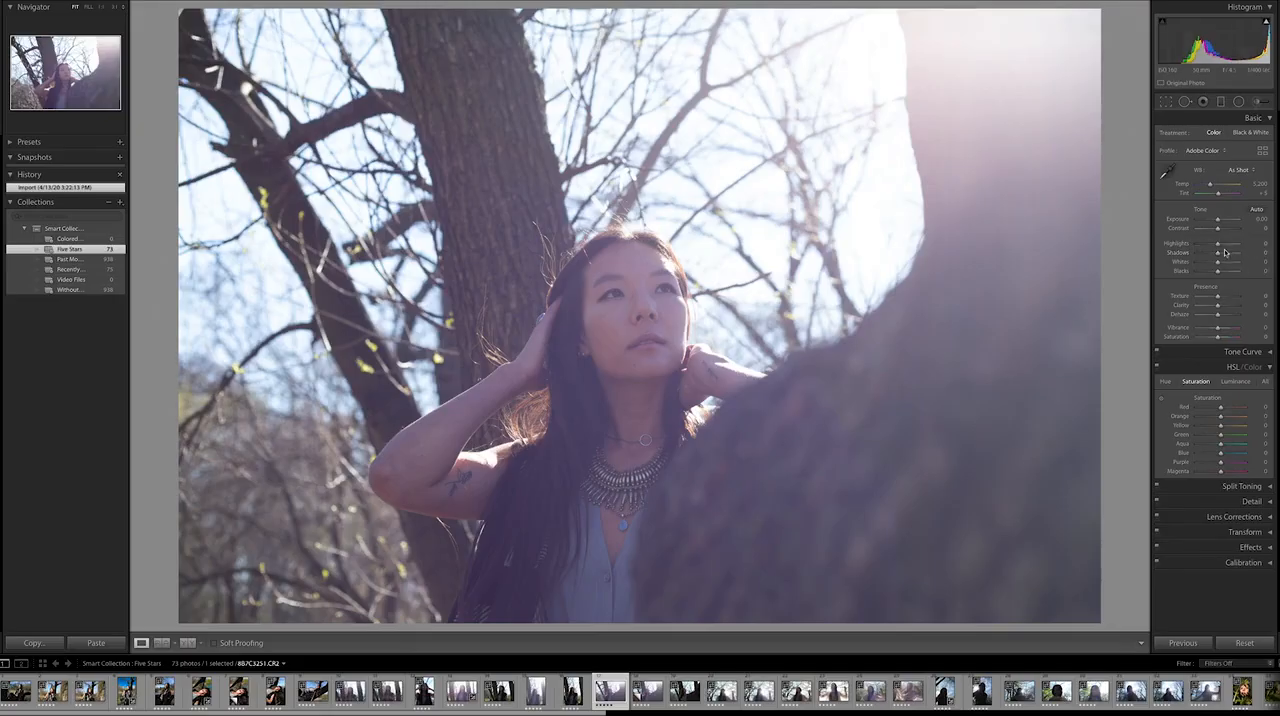
left_click_drag(1218, 256, 1234, 256)
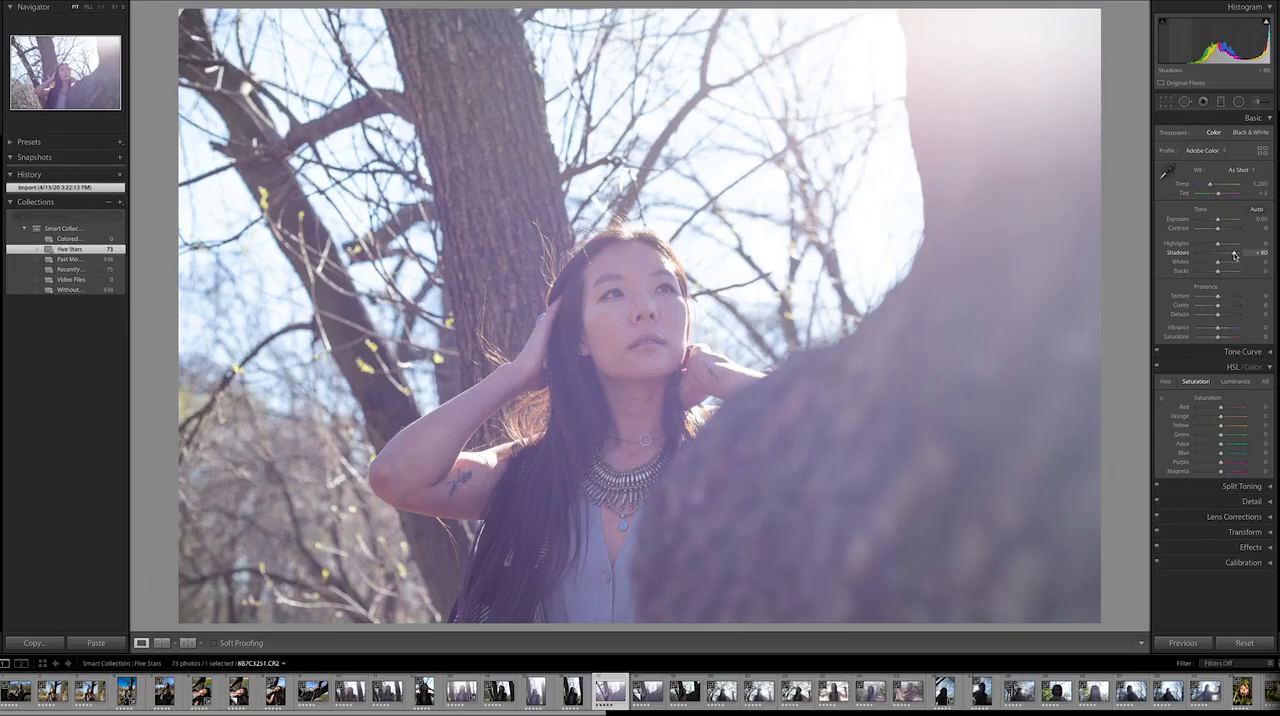
left_click_drag(1234, 256, 1234, 256)
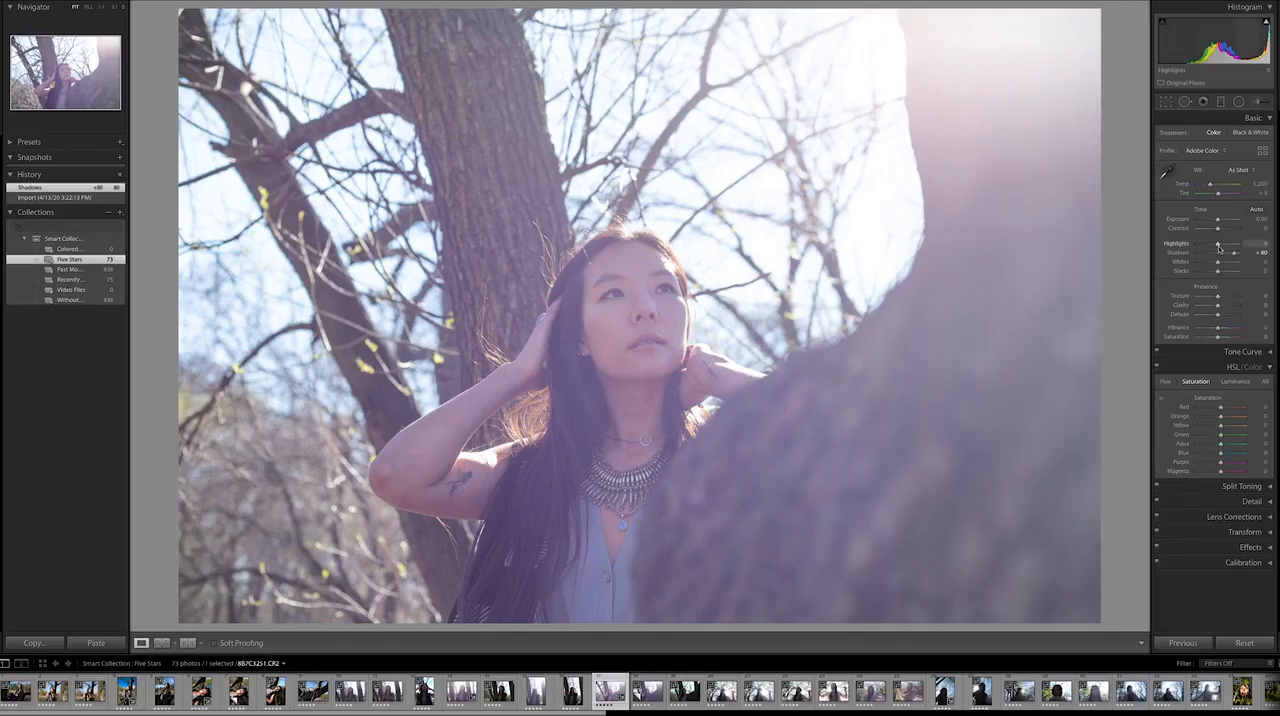
left_click_drag(1217, 247, 1201, 247)
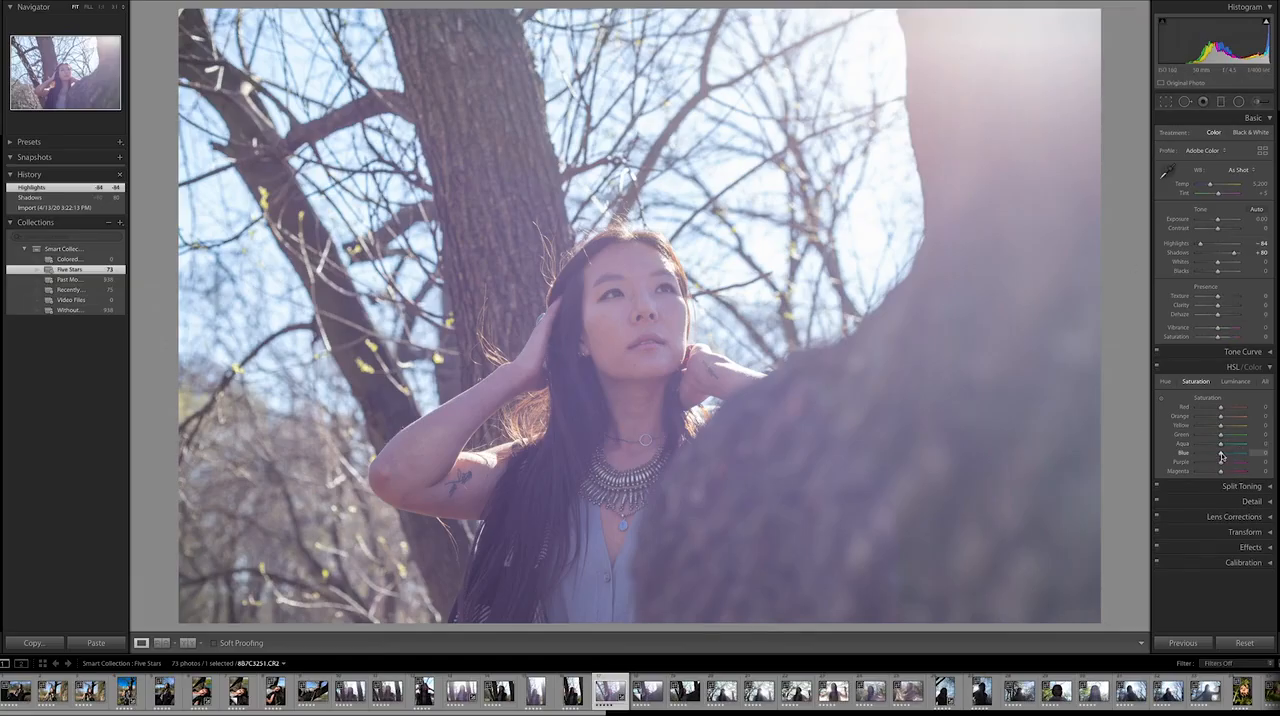
left_click_drag(1221, 456, 1234, 456)
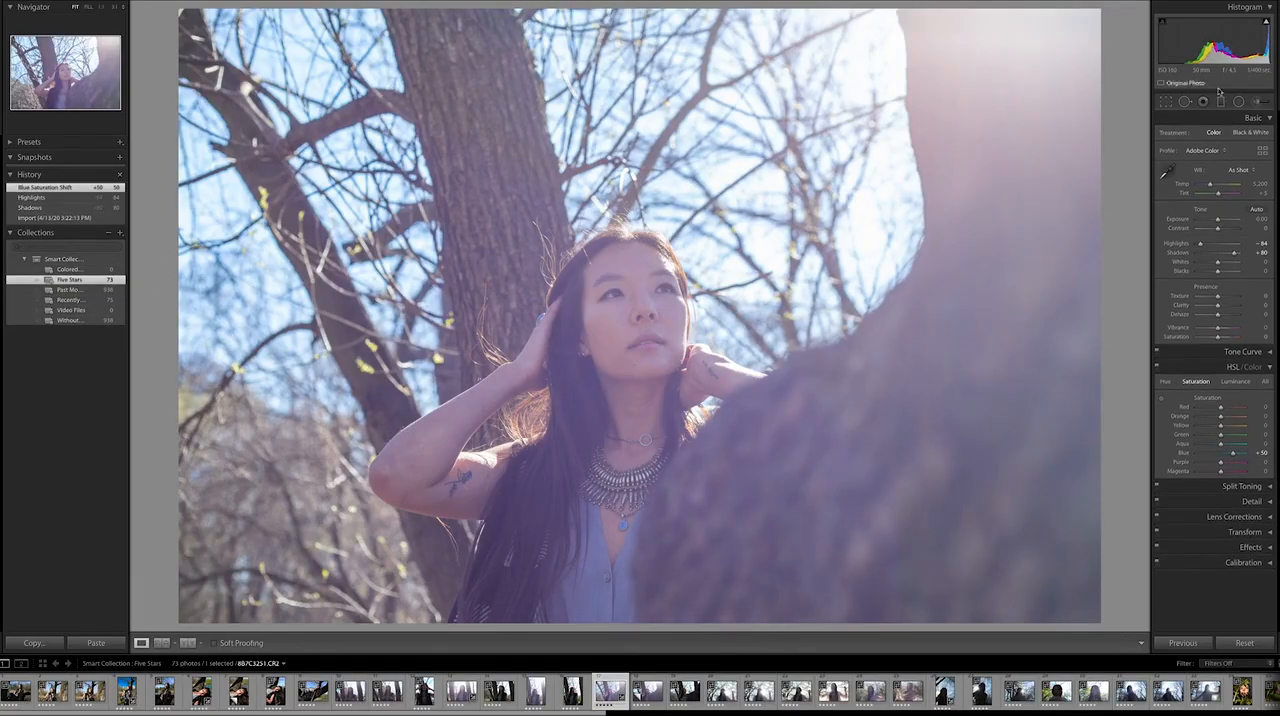
Step: Enlarge the adjustment brush, hide its edit pins, and paint the Highlights effect over the bright sky and the flared foreground trunk
left_click(1260, 104)
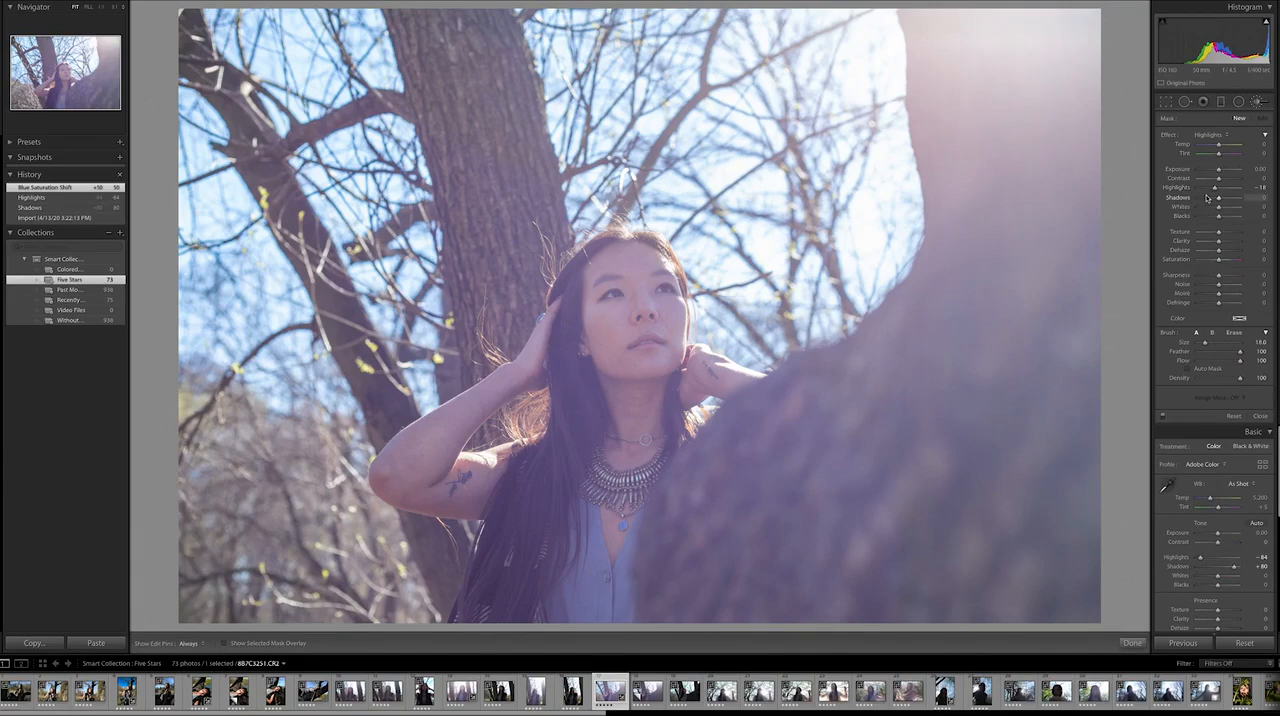
left_click_drag(1205, 342, 1213, 345)
key("h")
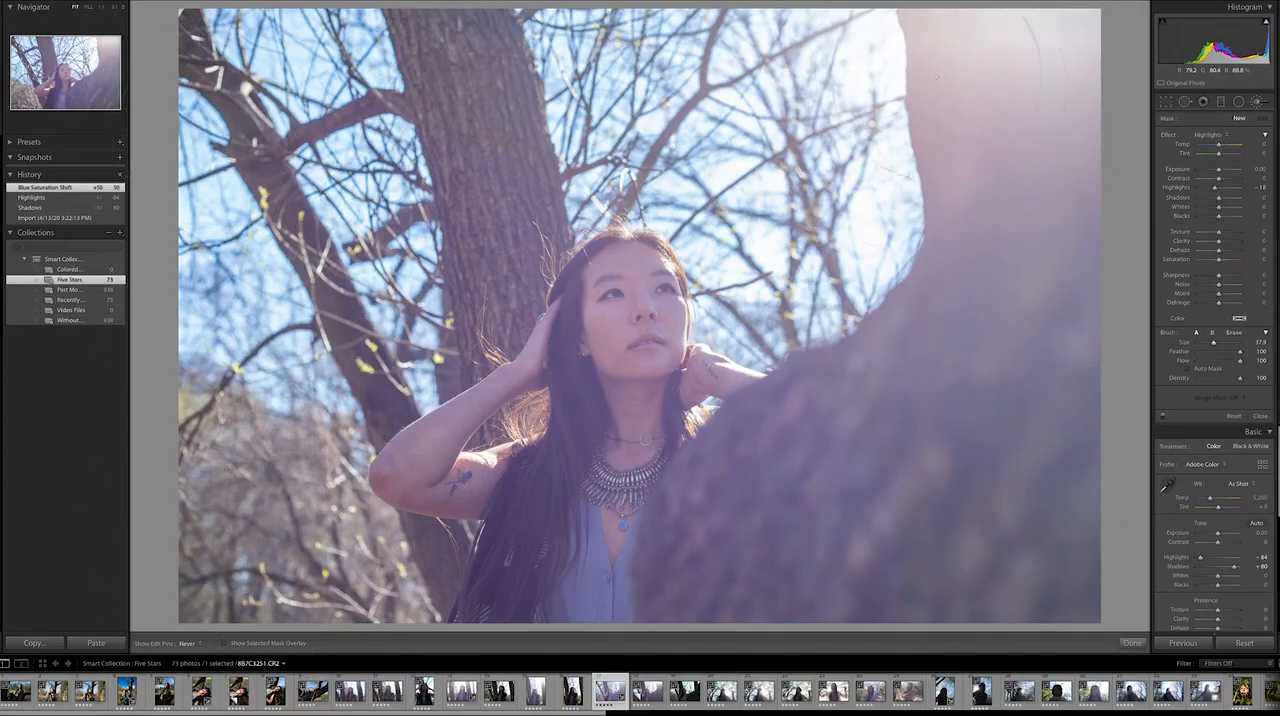
left_click(1054, 386)
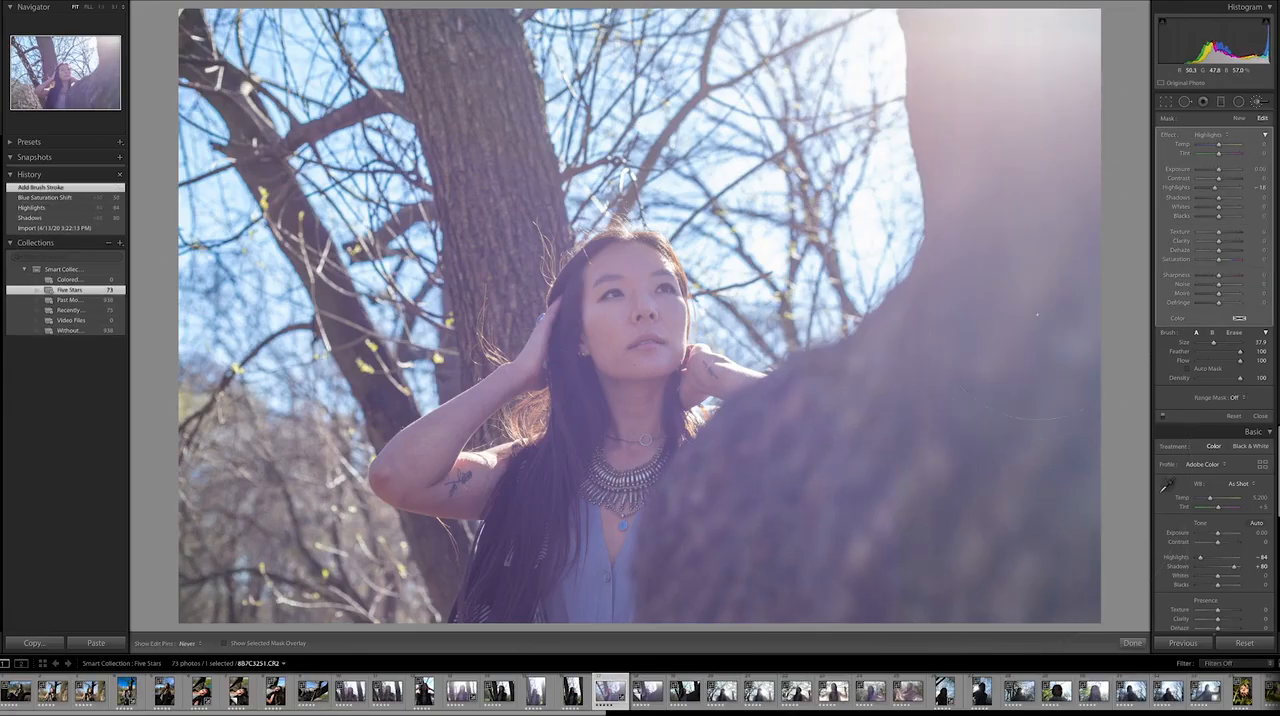
mouse_move(1036, 390)
left_mouse_down()
mouse_move(1021, 360)
mouse_move(1022, 147)
mouse_move(963, 88)
mouse_move(950, 100)
left_mouse_up()
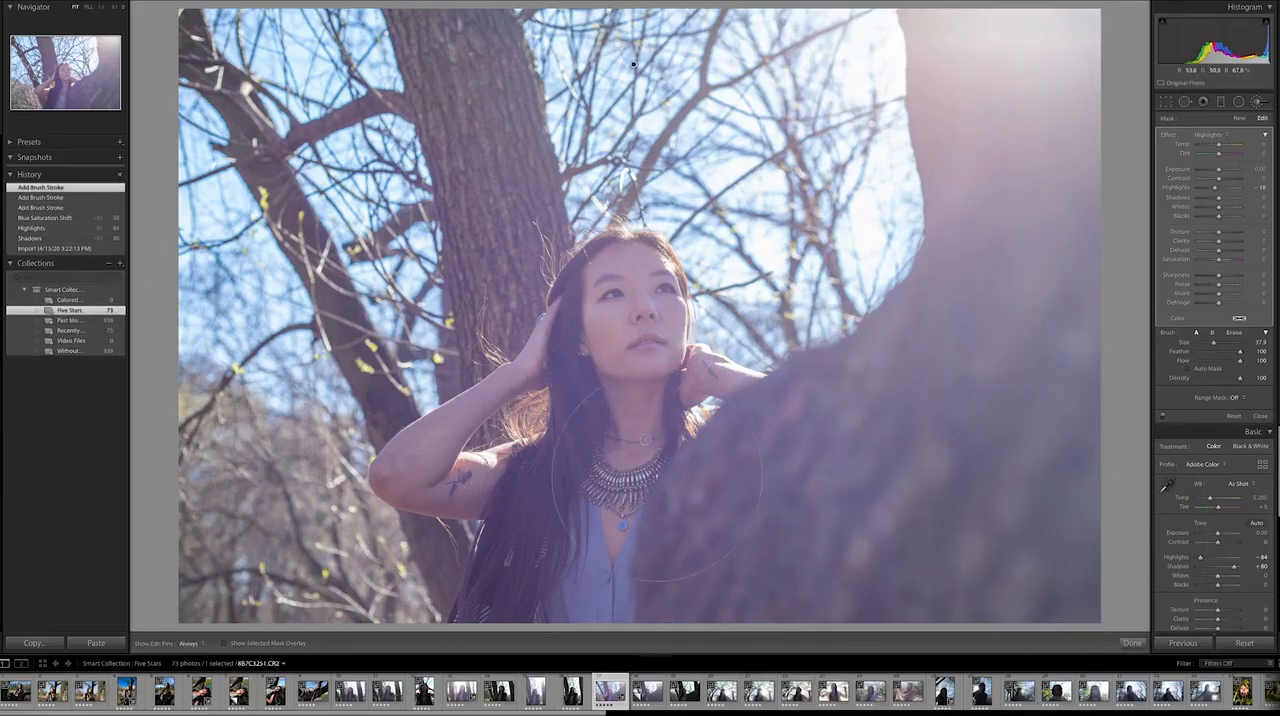
left_click(1258, 103)
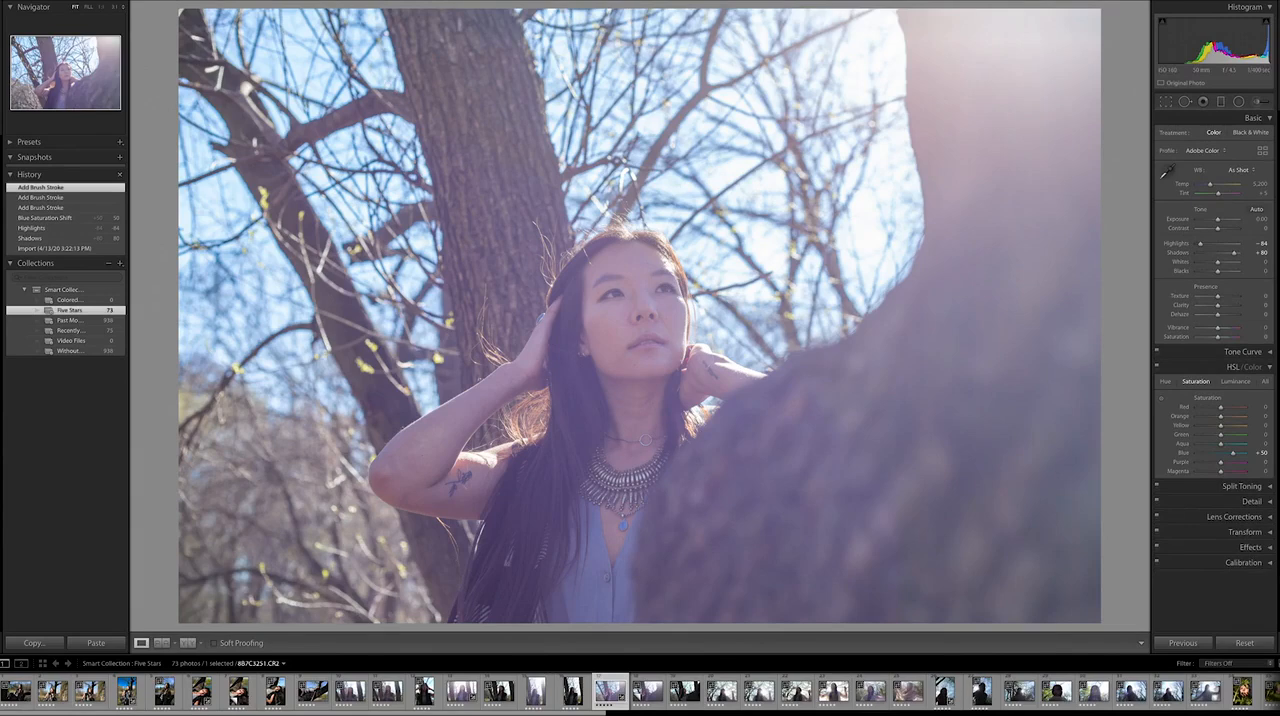
Step: Set Contrast to +56, try Clarity at +95, and settle Clarity on −16
left_click_drag(1218, 231, 1230, 233)
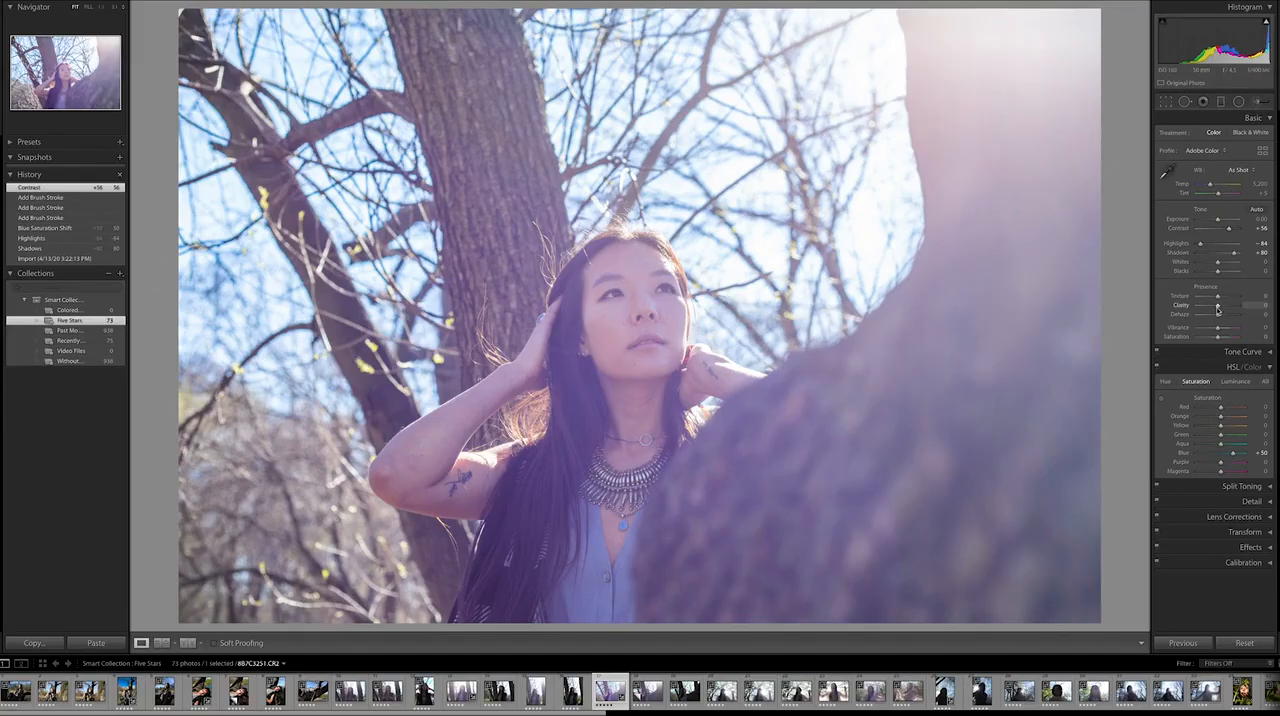
left_click_drag(1217, 309, 1218, 309)
left_click_drag(1216, 308, 1237, 309)
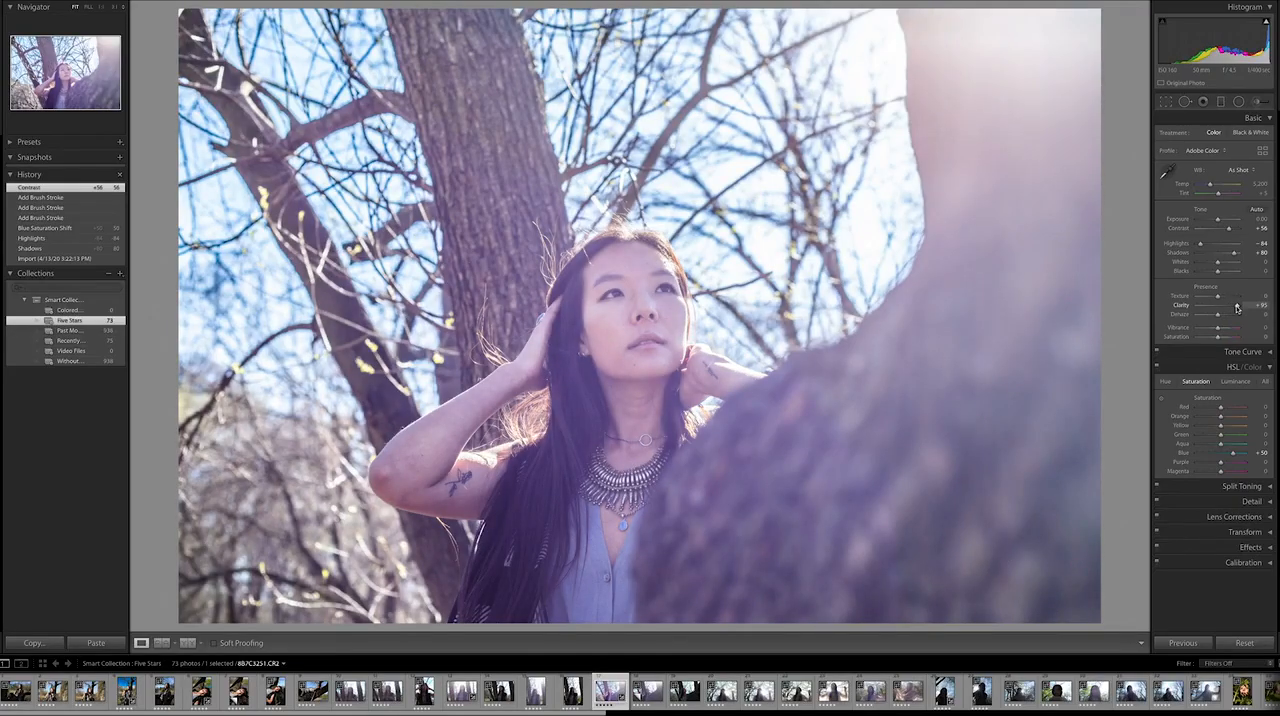
left_click_drag(1237, 308, 1214, 313)
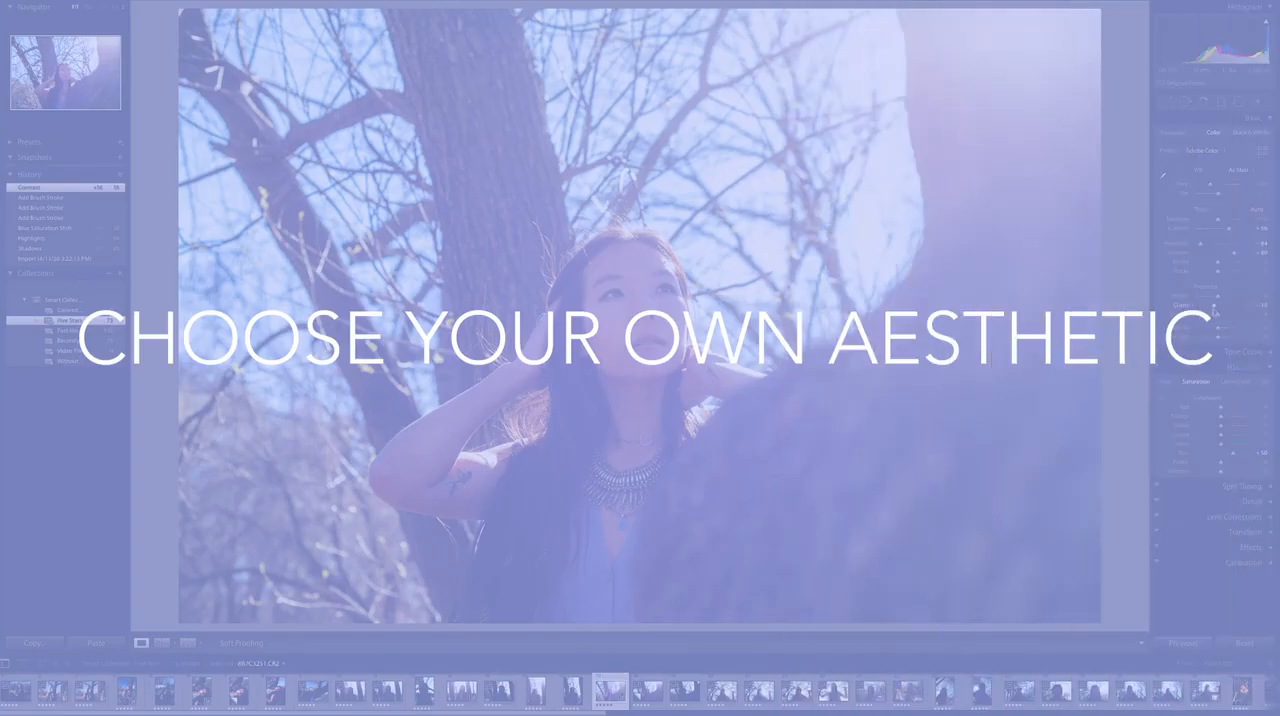
left_click_drag(1215, 312, 1214, 312)
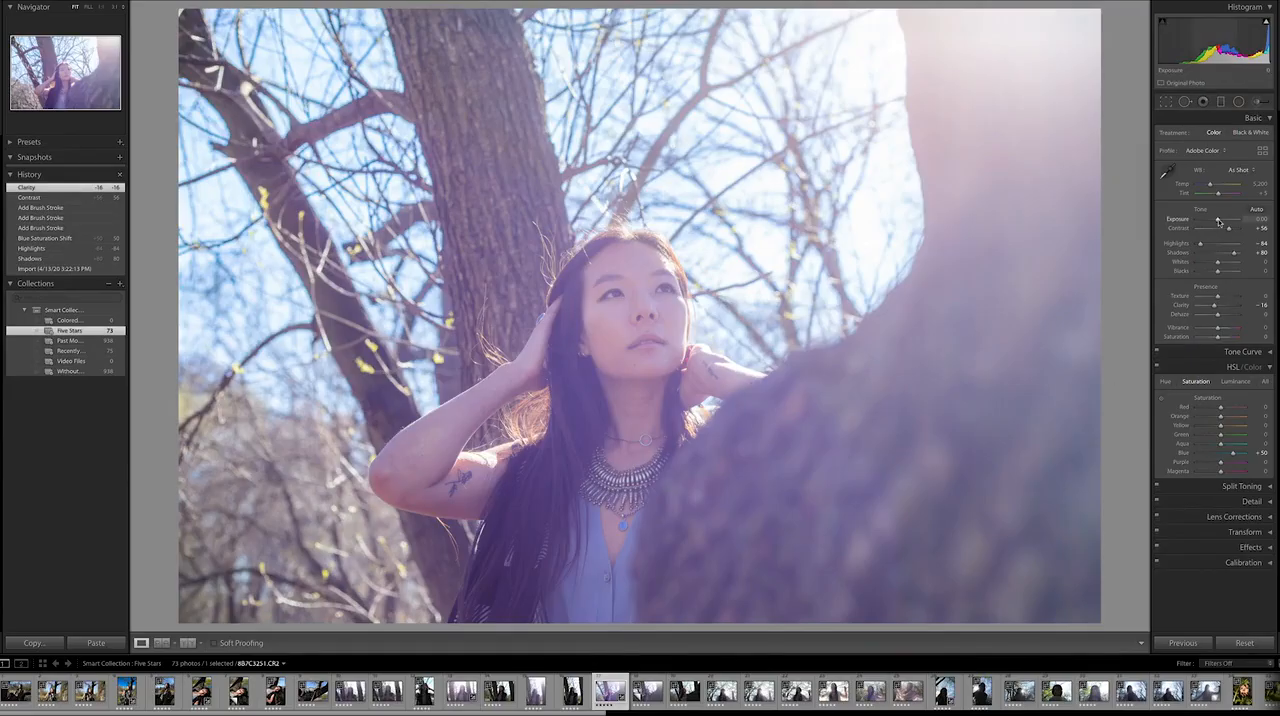
Step: Set Exposure to −0.30, Blacks to +42 and Contrast to +74
left_click_drag(1217, 220, 1216, 221)
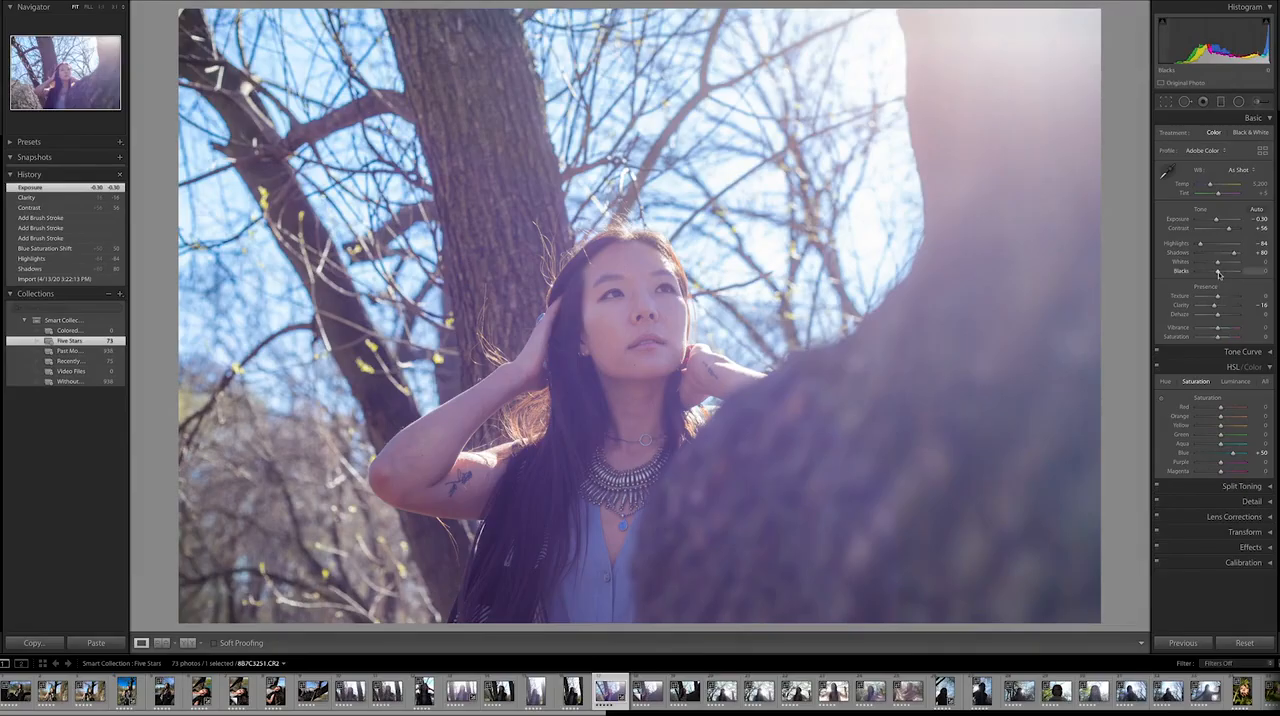
left_click_drag(1218, 272, 1227, 274)
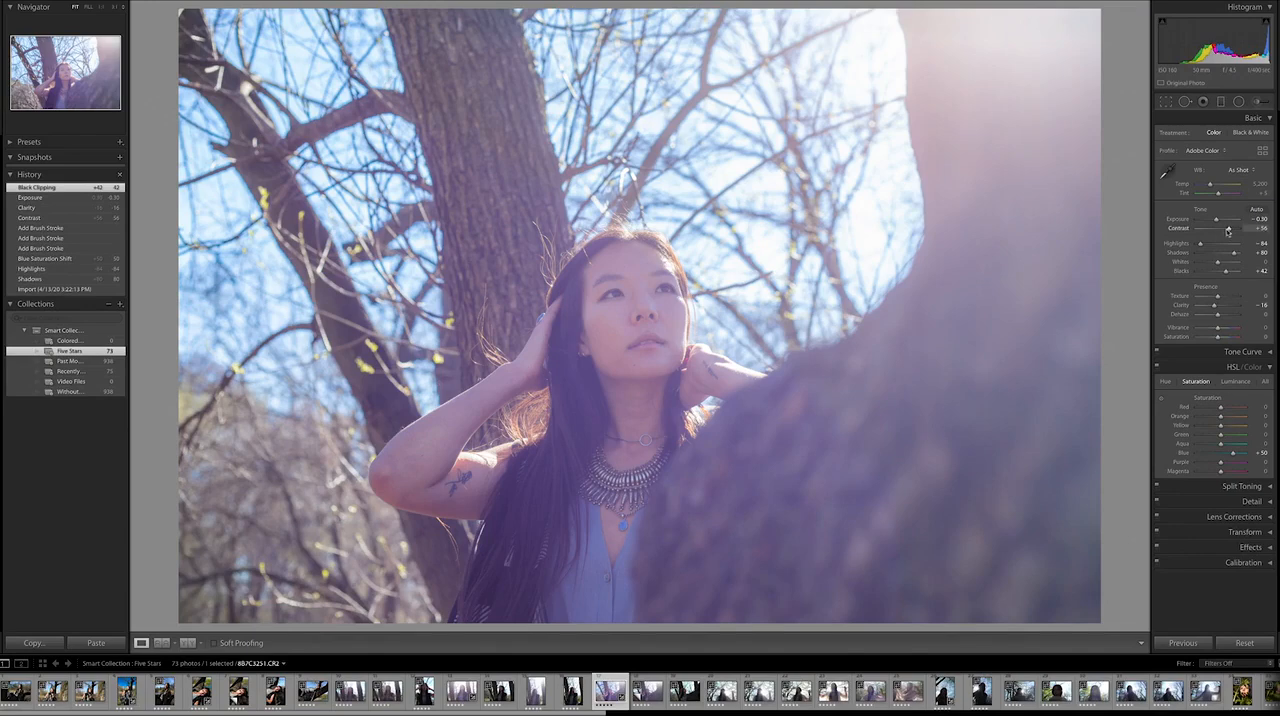
left_click_drag(1230, 232, 1234, 232)
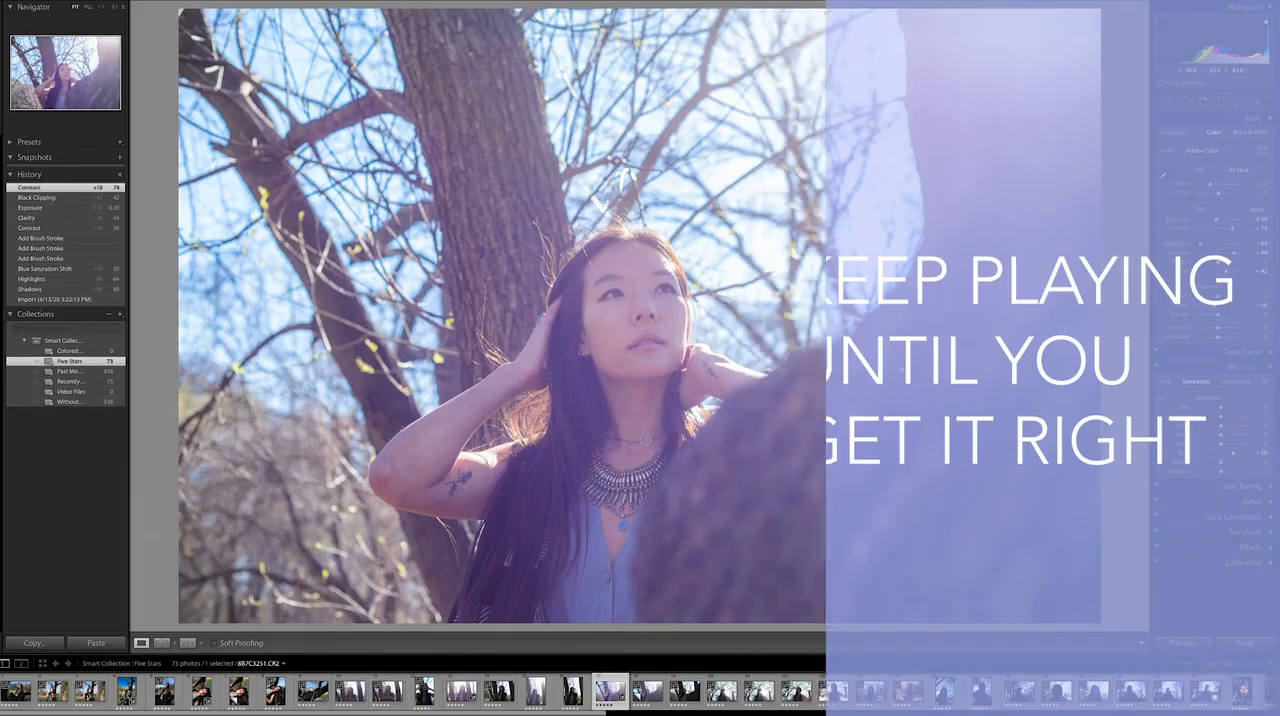
Step: Compare the edited 8B7C3251.CR2 back and forth with its unedited virtual copy
key("ctrl+apostrophe")
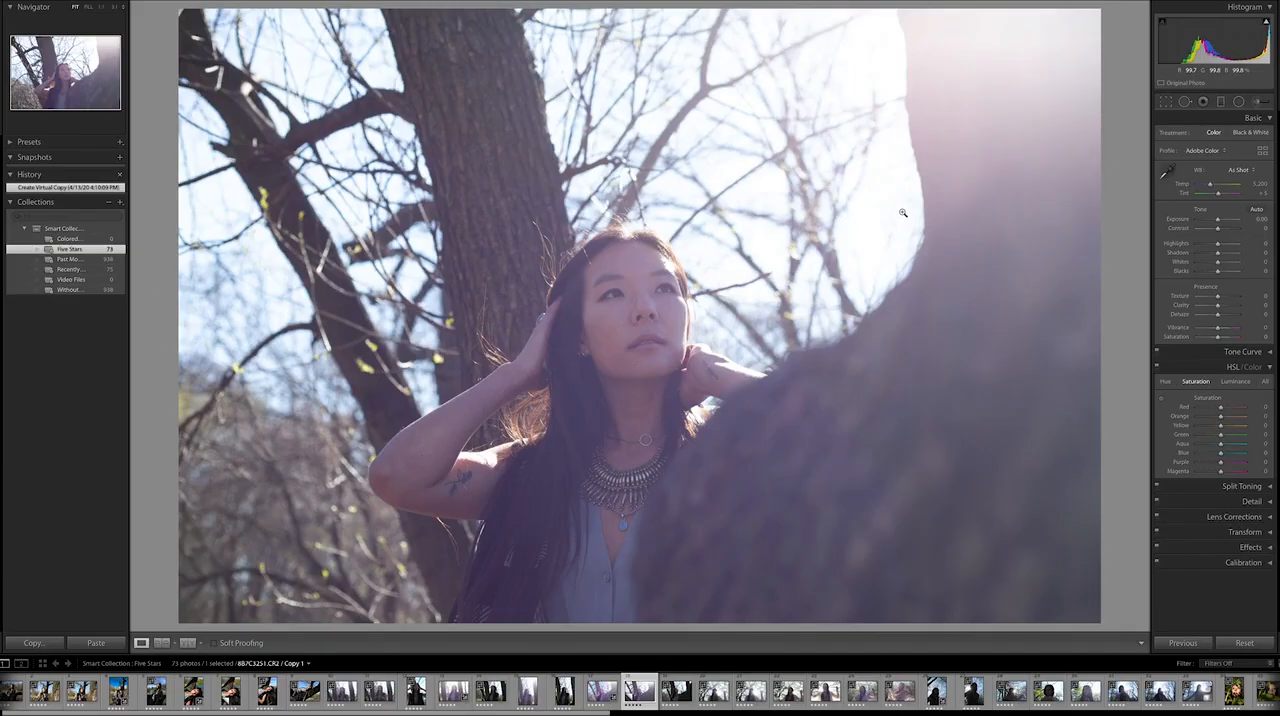
key("Left")
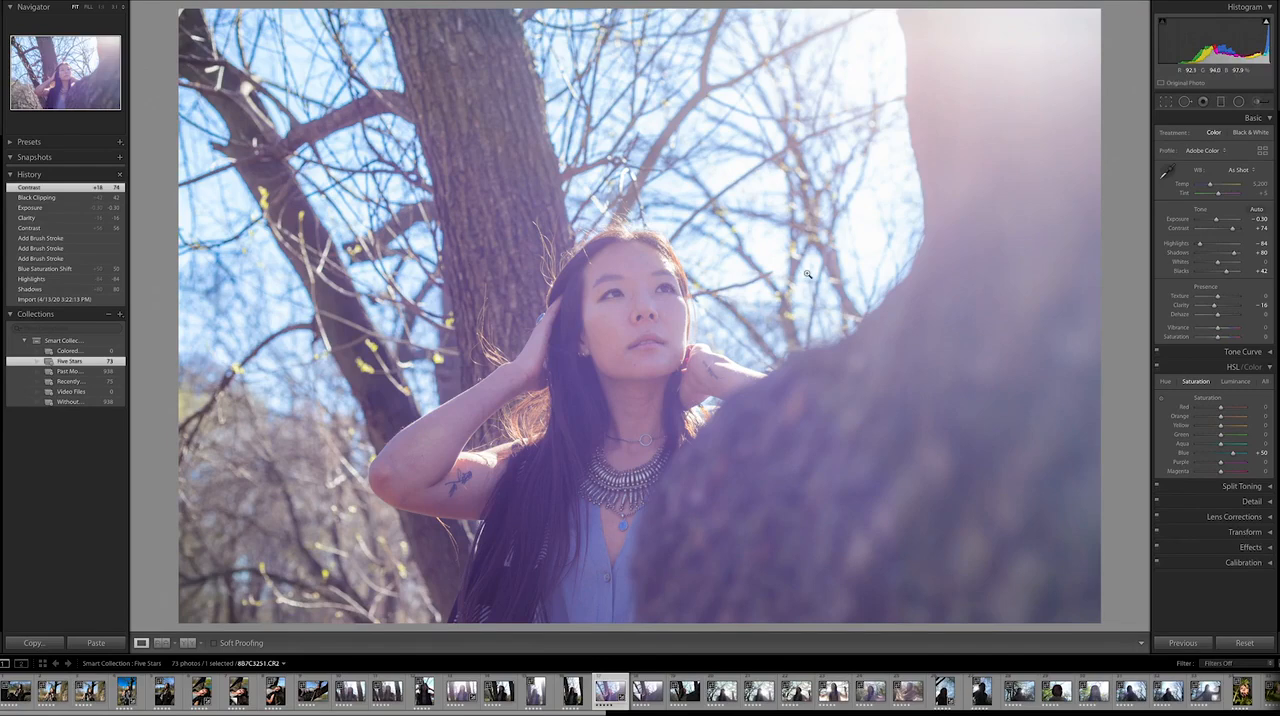
key("ctrl+apostrophe")
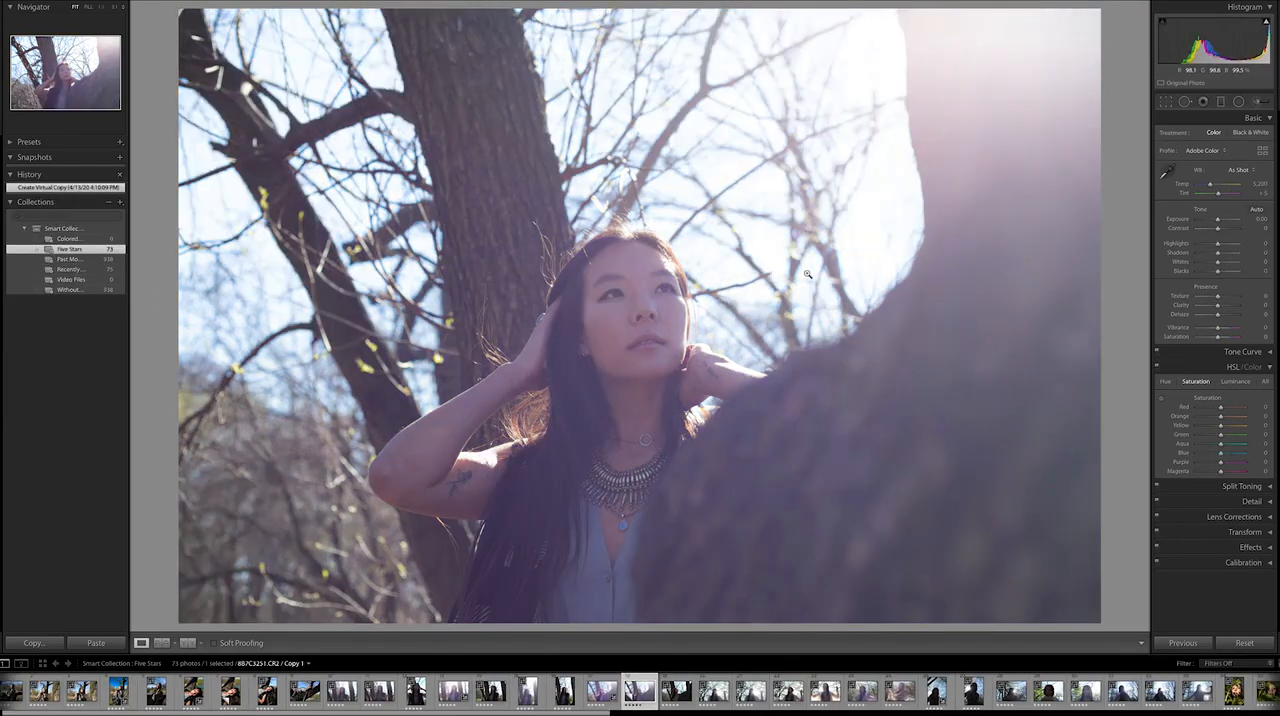
key("Left")
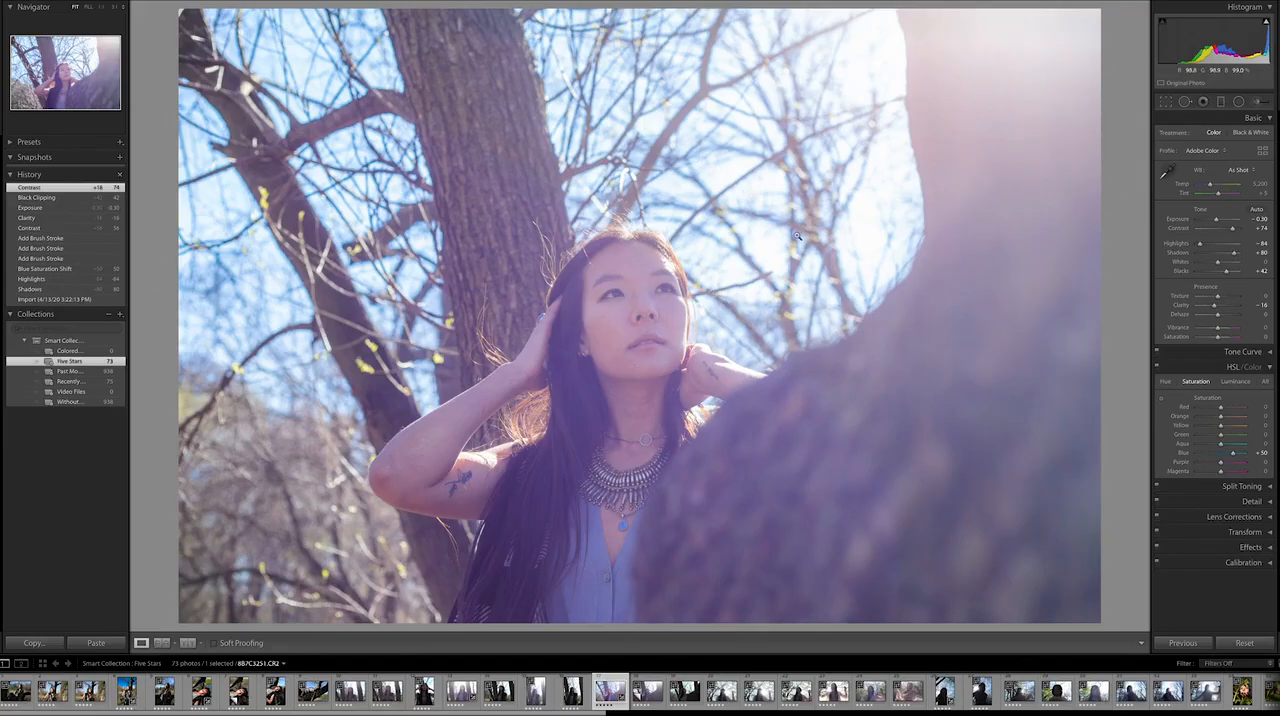
key("ctrl+apostrophe")
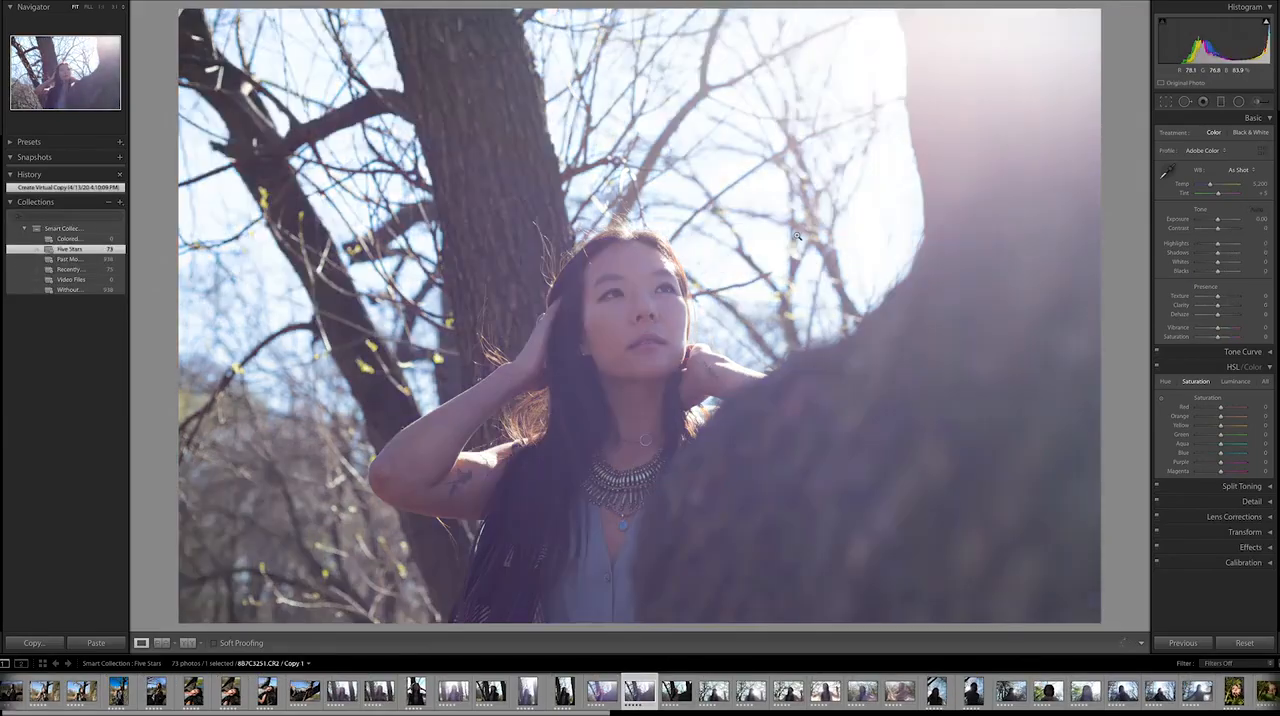
Step: Look over the darker portraits, including 8B7C3192.CR2, and bring up 8B7C3257.CR2 with the shaded foreground trunk
key("Right")
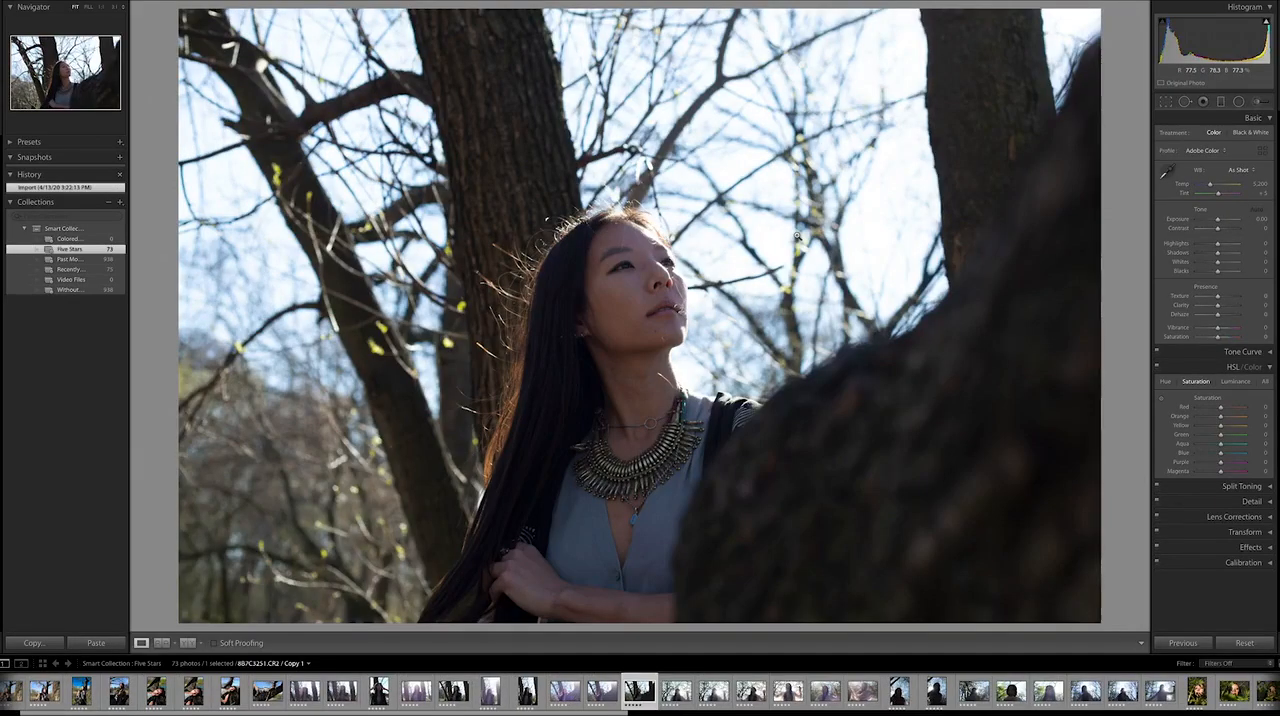
key("Right")
key("Left")
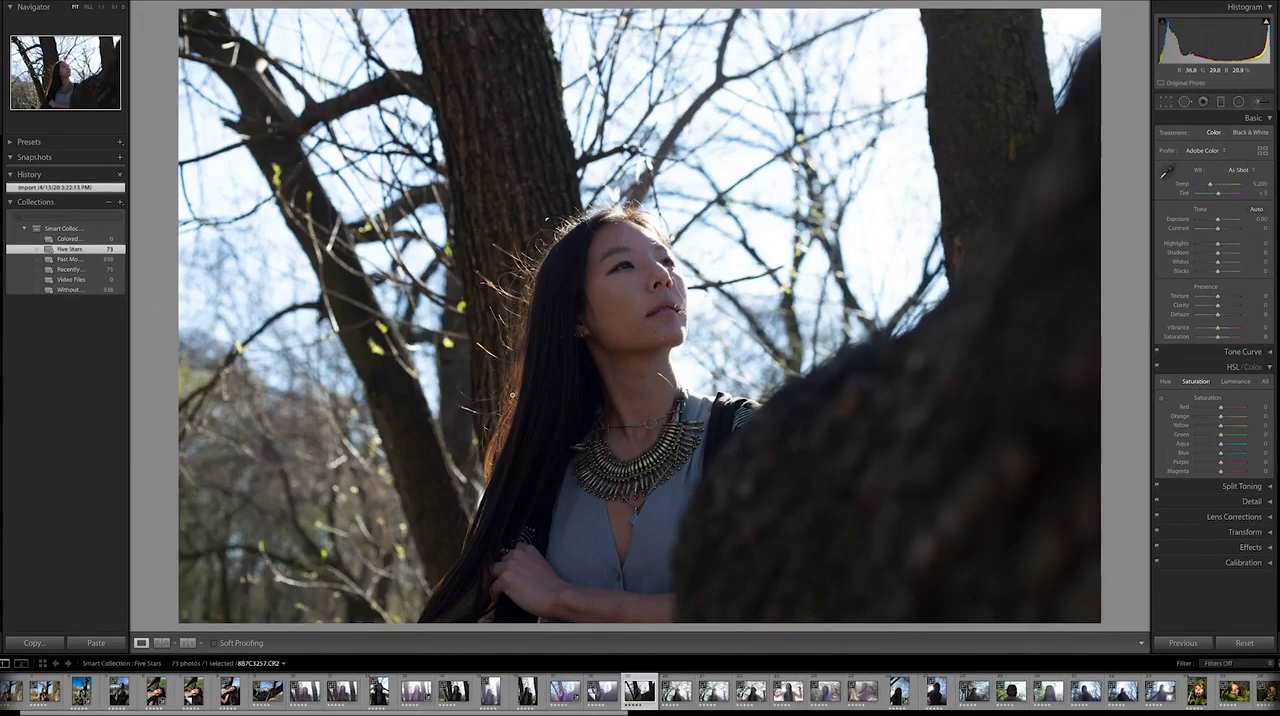
left_click(380, 692)
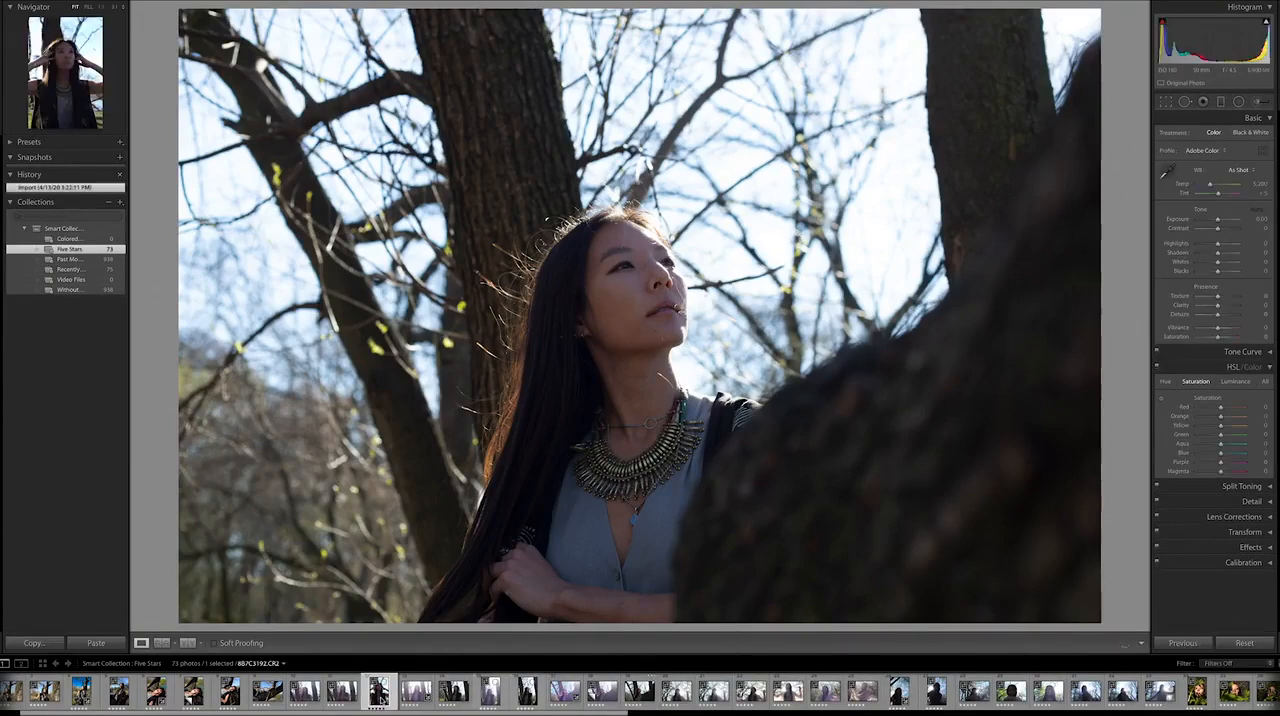
left_click(638, 690)
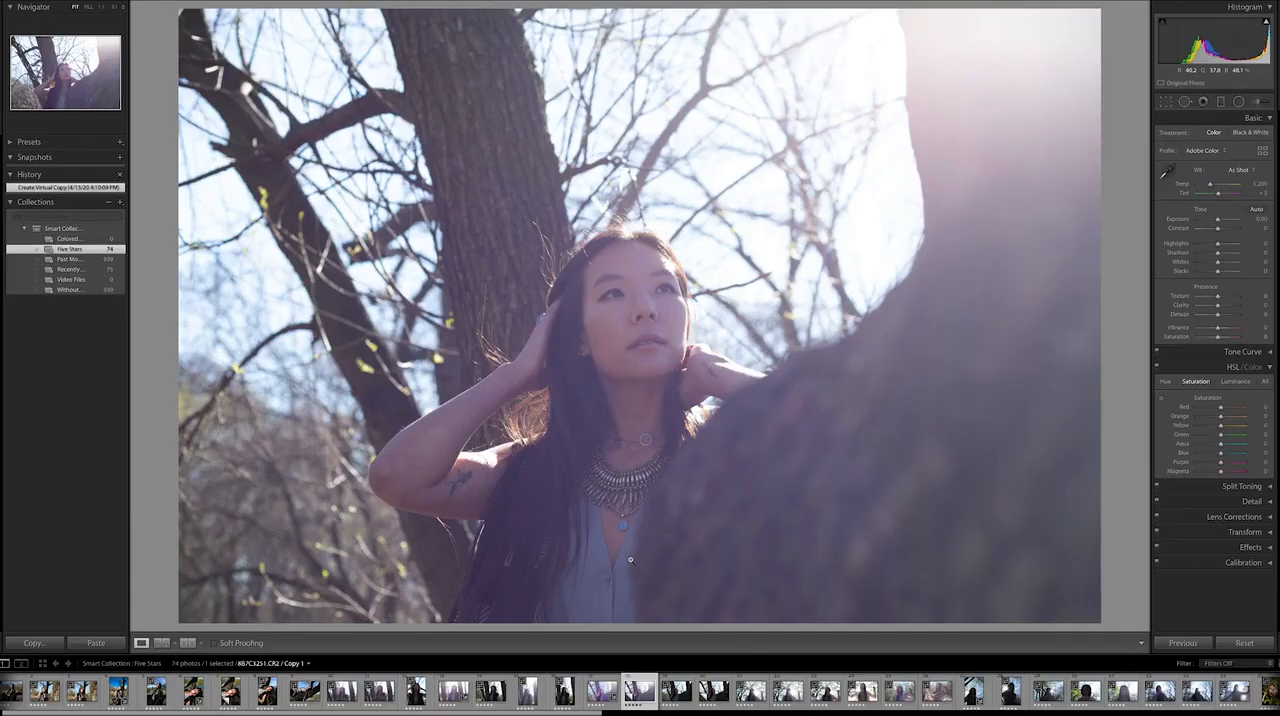
key("Right")
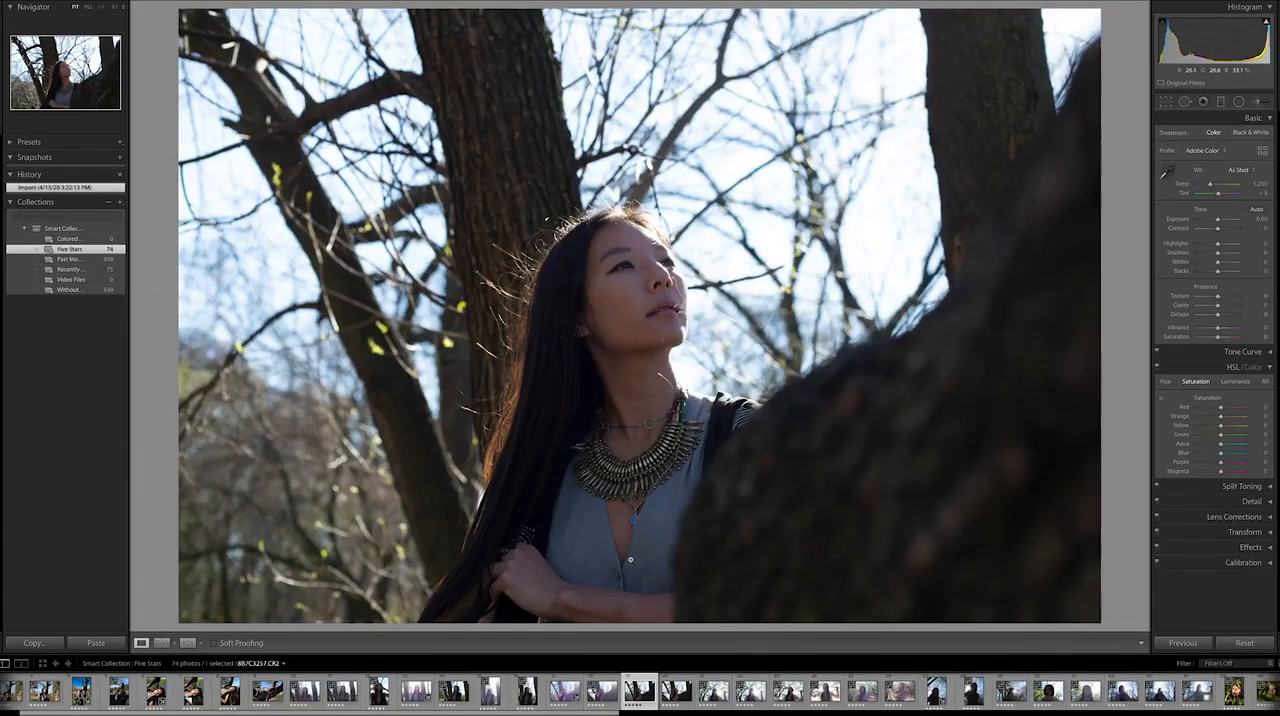
Step: Set the Contrast of 8B7C3257.CR2 to +60
key("Left")
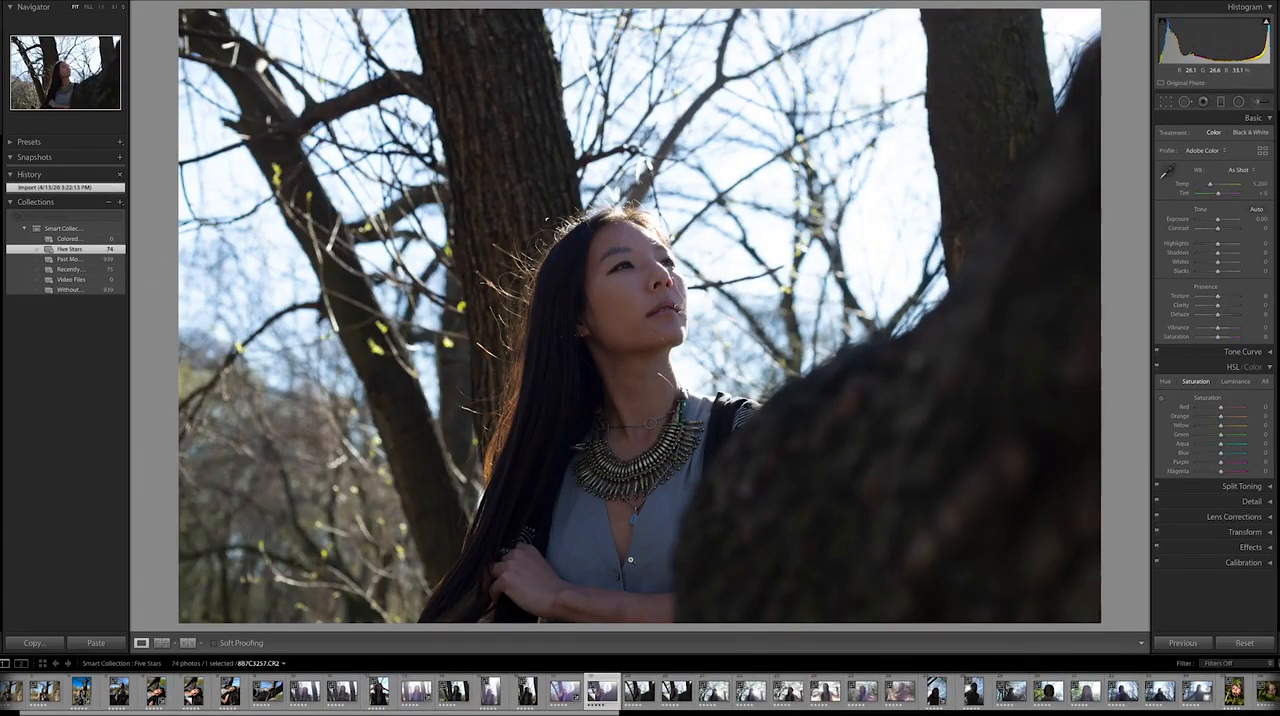
key("Right")
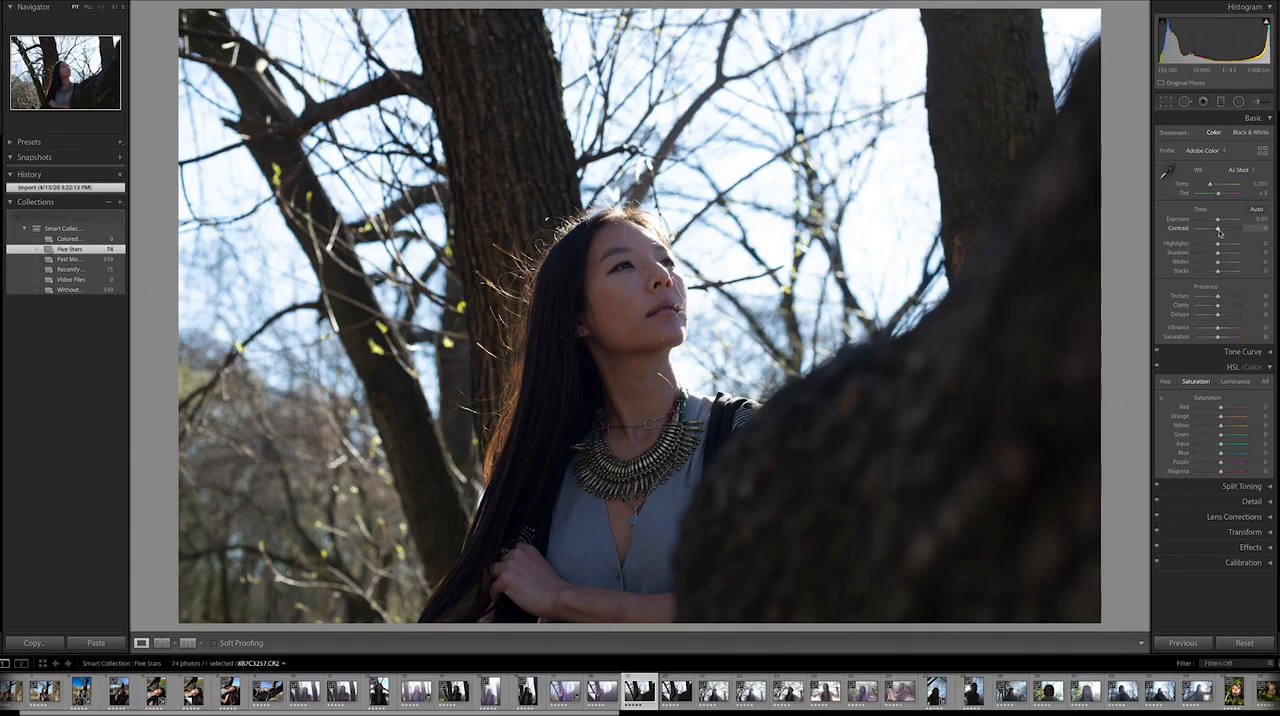
left_click_drag(1218, 232, 1231, 232)
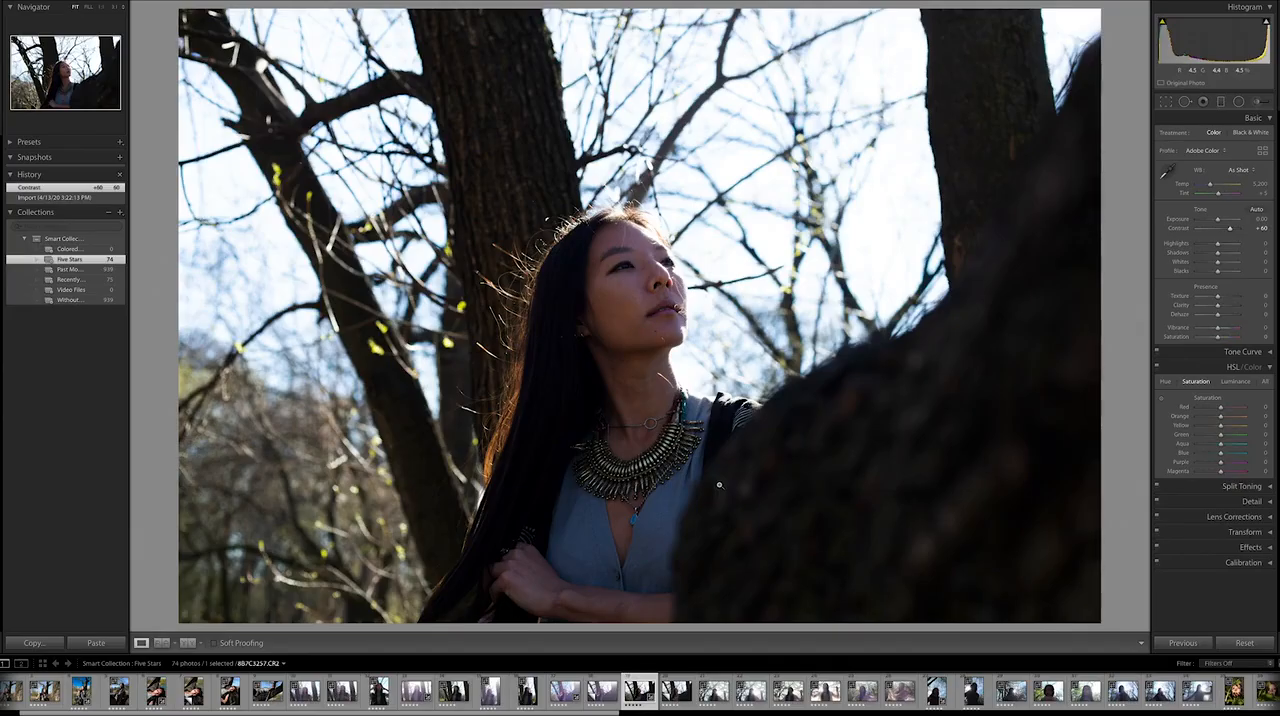
Step: Compare the contrast-adjusted 8B7C3257.CR2 back and forth with the hazy virtual copy of 8B7C3251.CR2
key("Left")
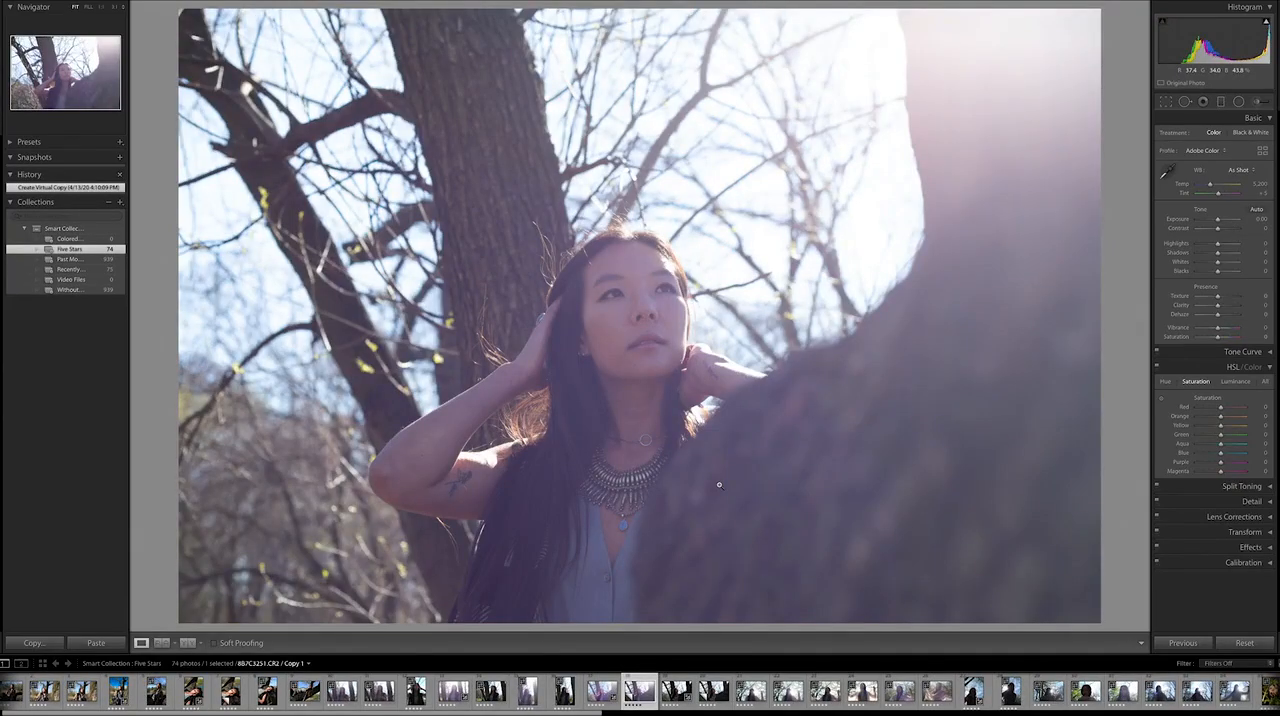
key("Right")
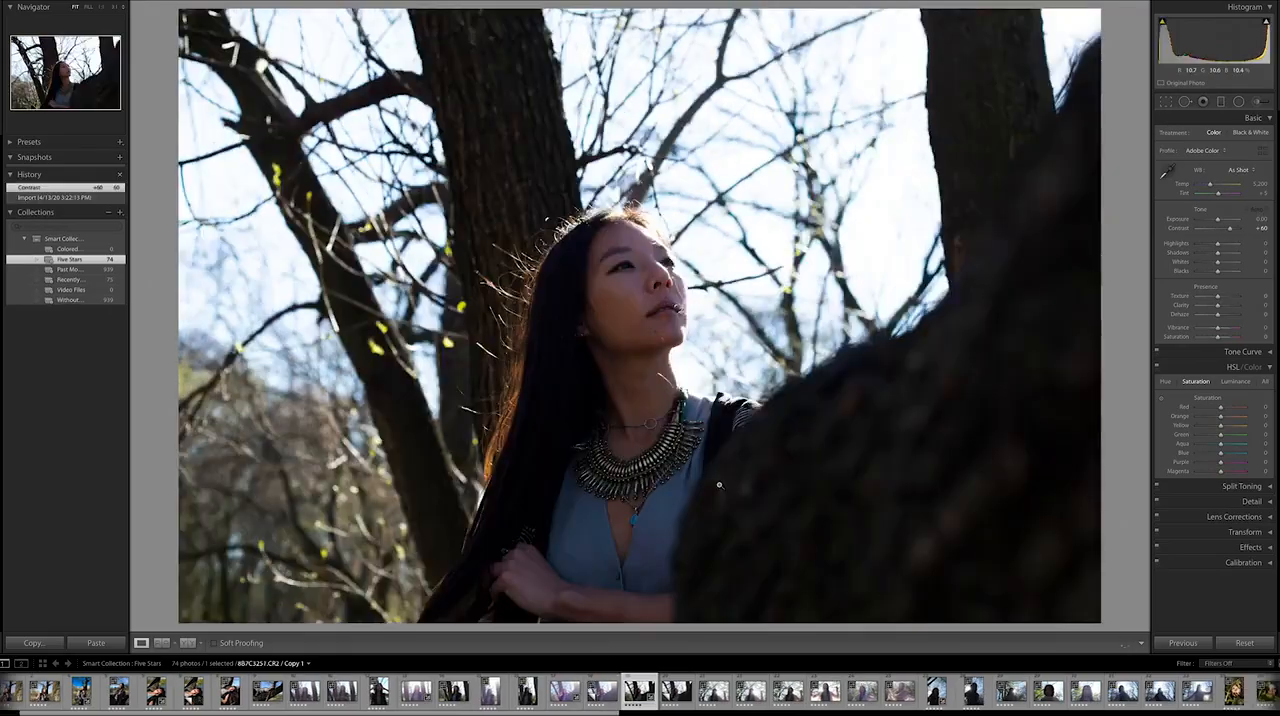
key("Left")
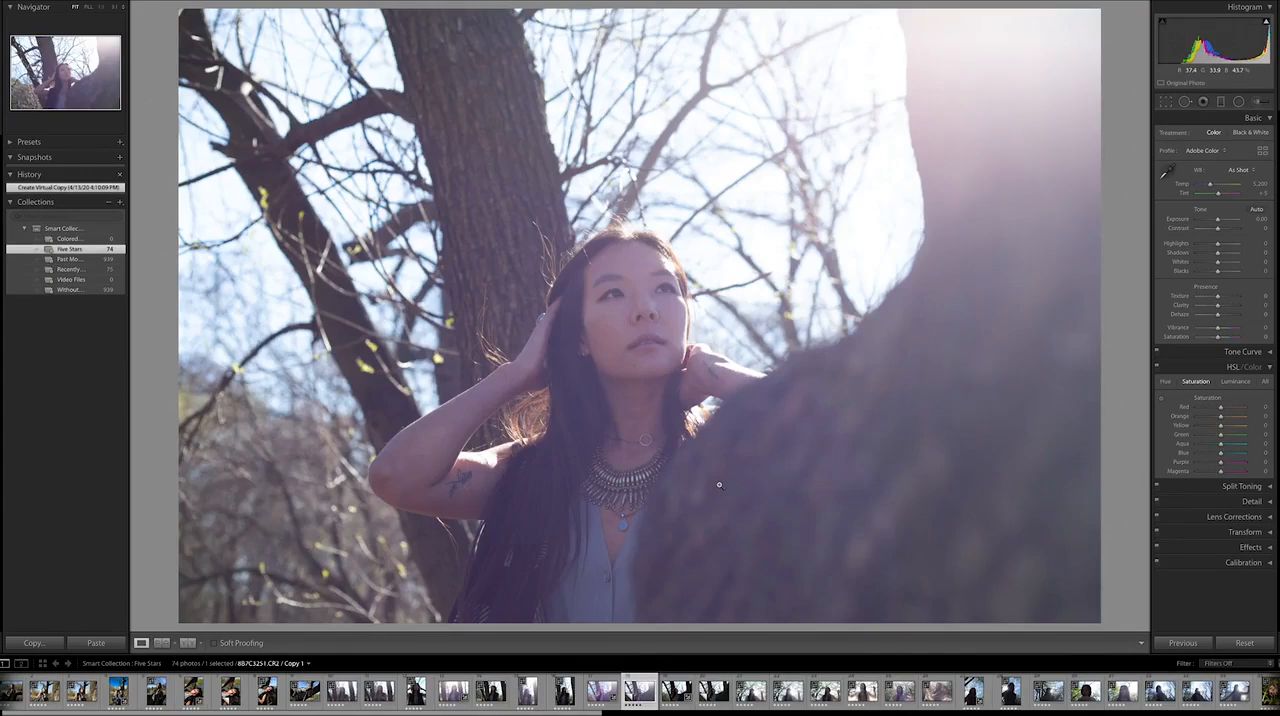
key("Right")
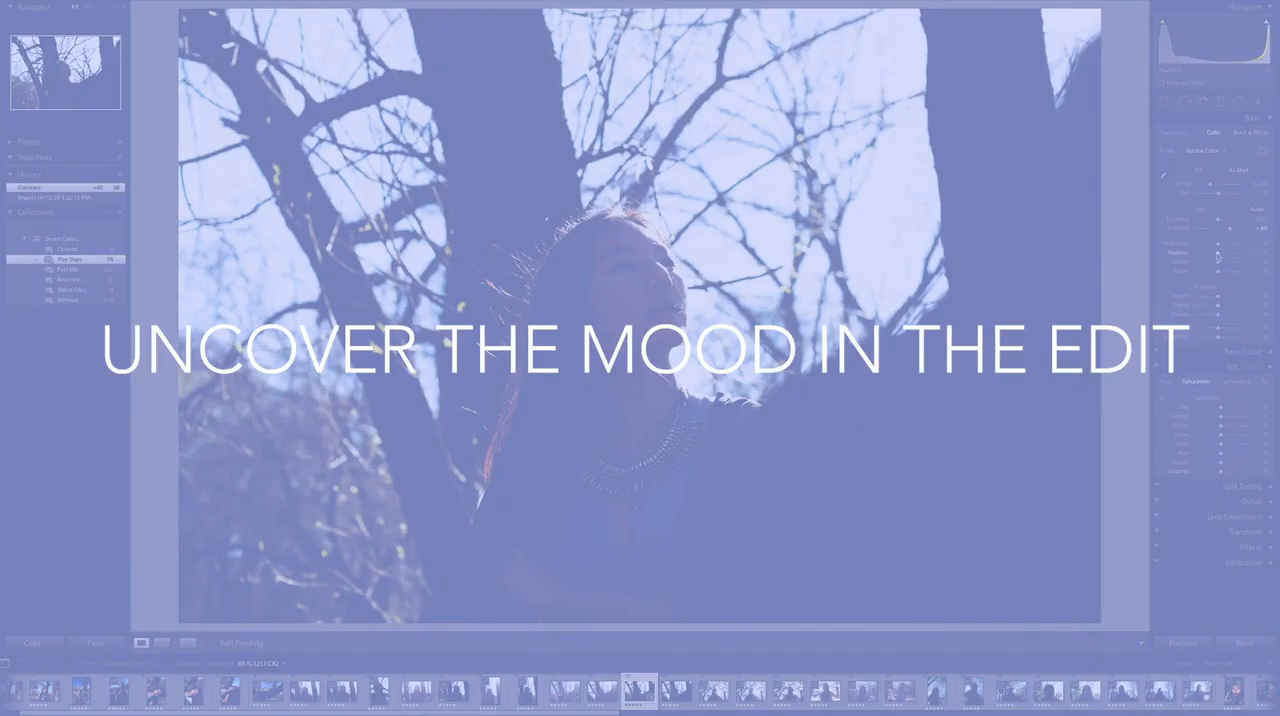
Step: Set Shadows to +45, Blue saturation to +18 and Highlights to −85
left_click_drag(1217, 257, 1226, 255)
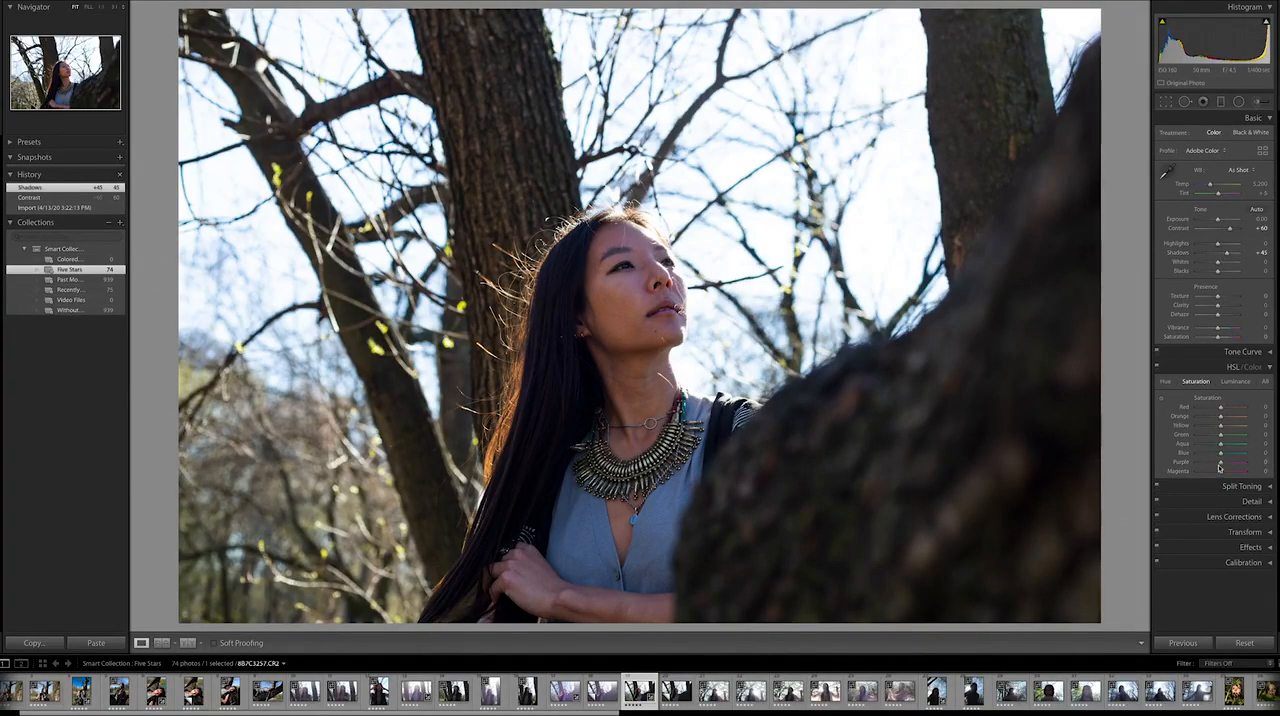
left_click_drag(1233, 457, 1225, 457)
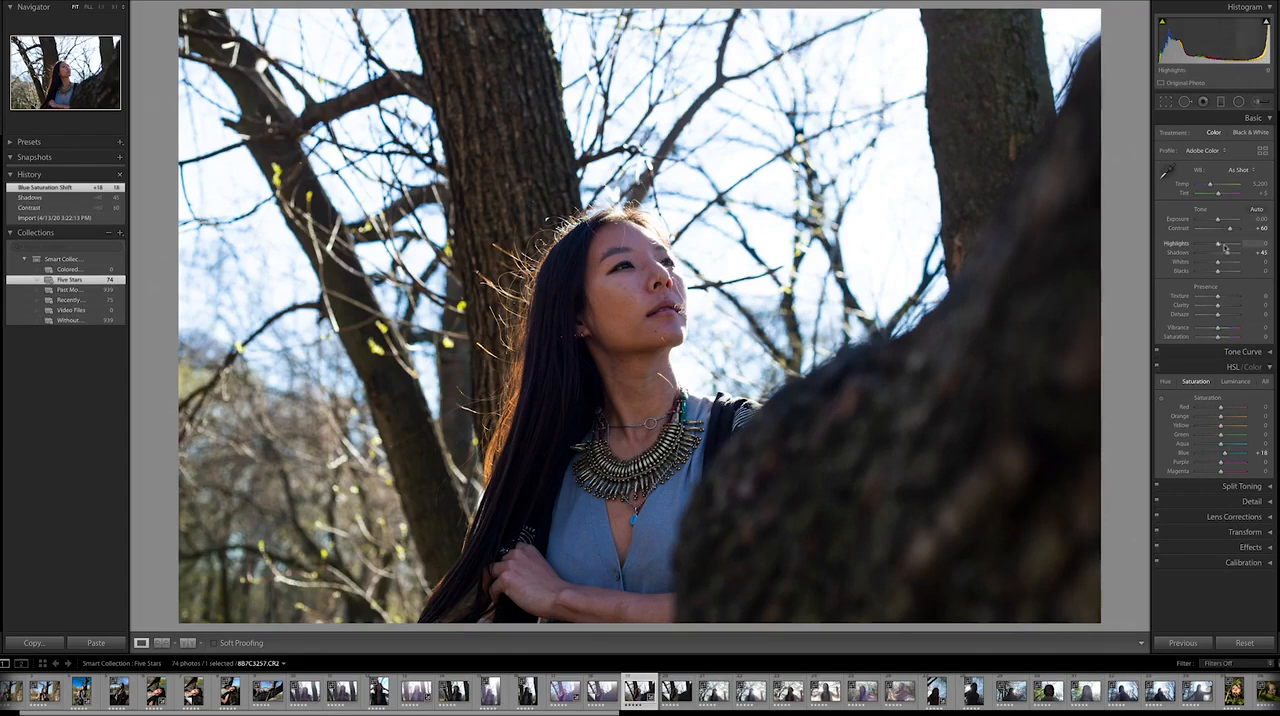
left_click_drag(1217, 246, 1201, 247)
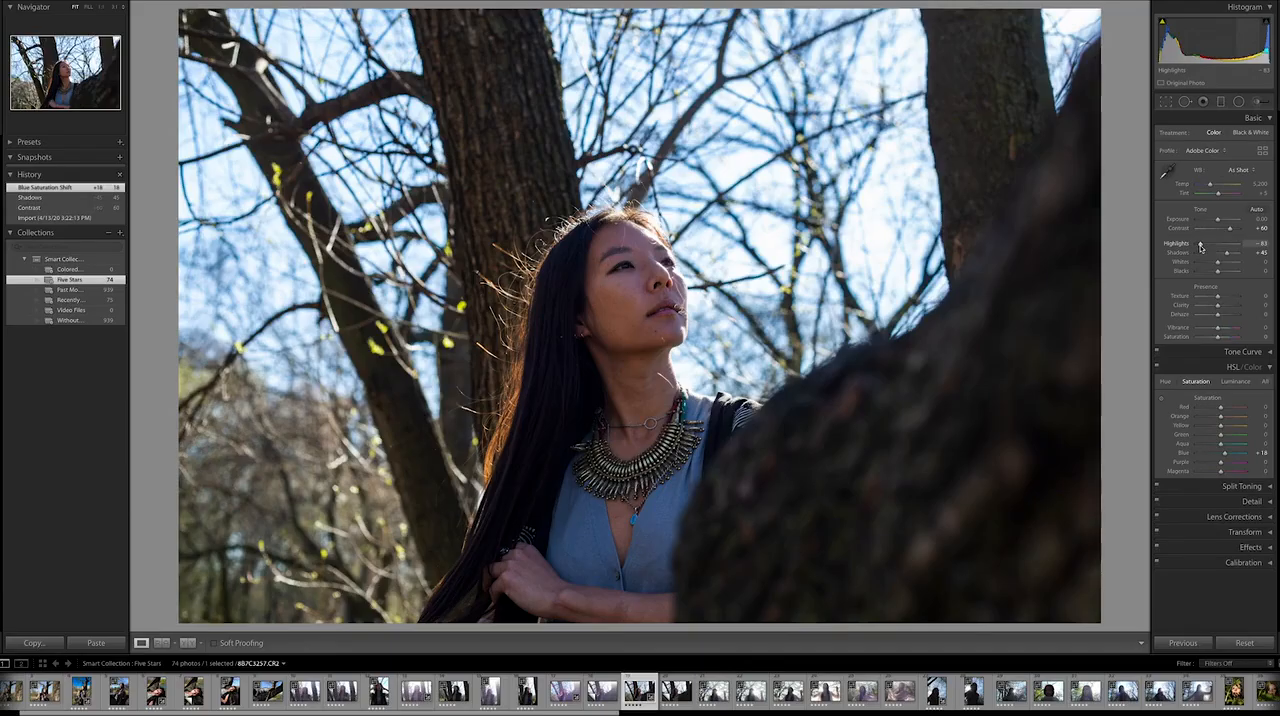
left_click_drag(1201, 247, 1200, 248)
left_click_drag(1201, 247, 1201, 247)
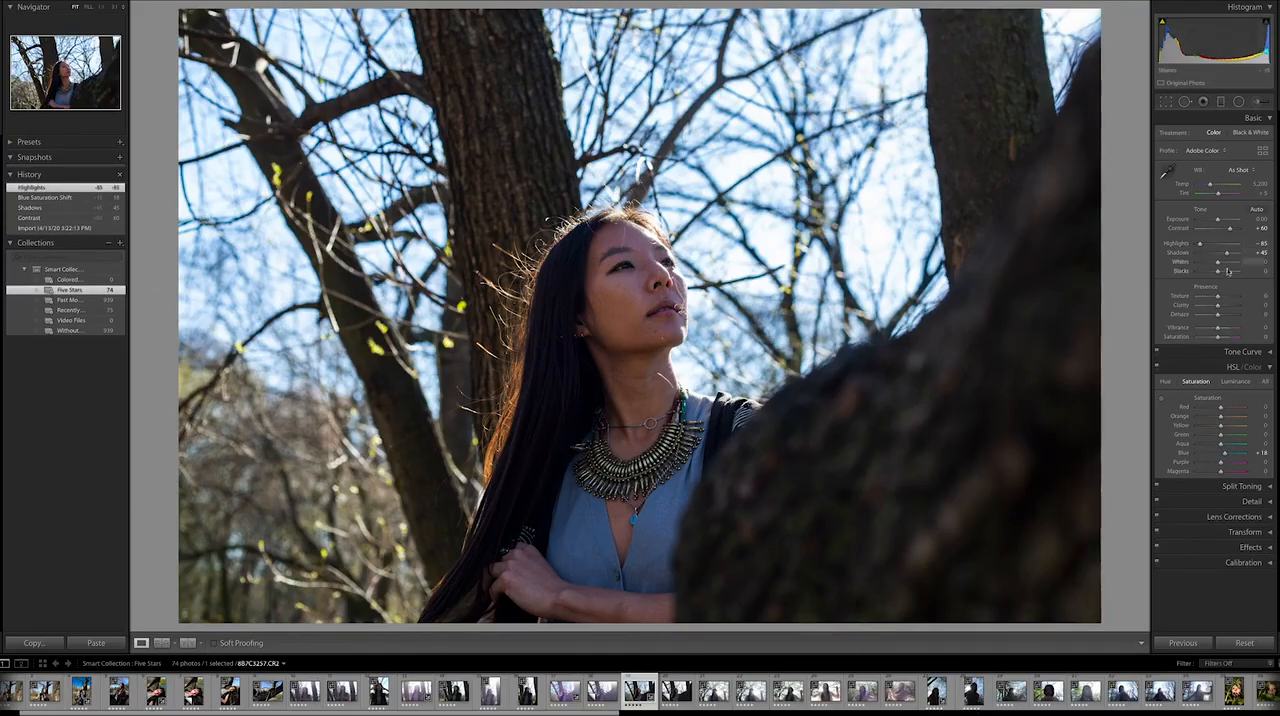
Step: Paint an Adjustment Brush mask with Highlights 28 over the woman's face, neck, necklace, arms and hair
left_click(1259, 103)
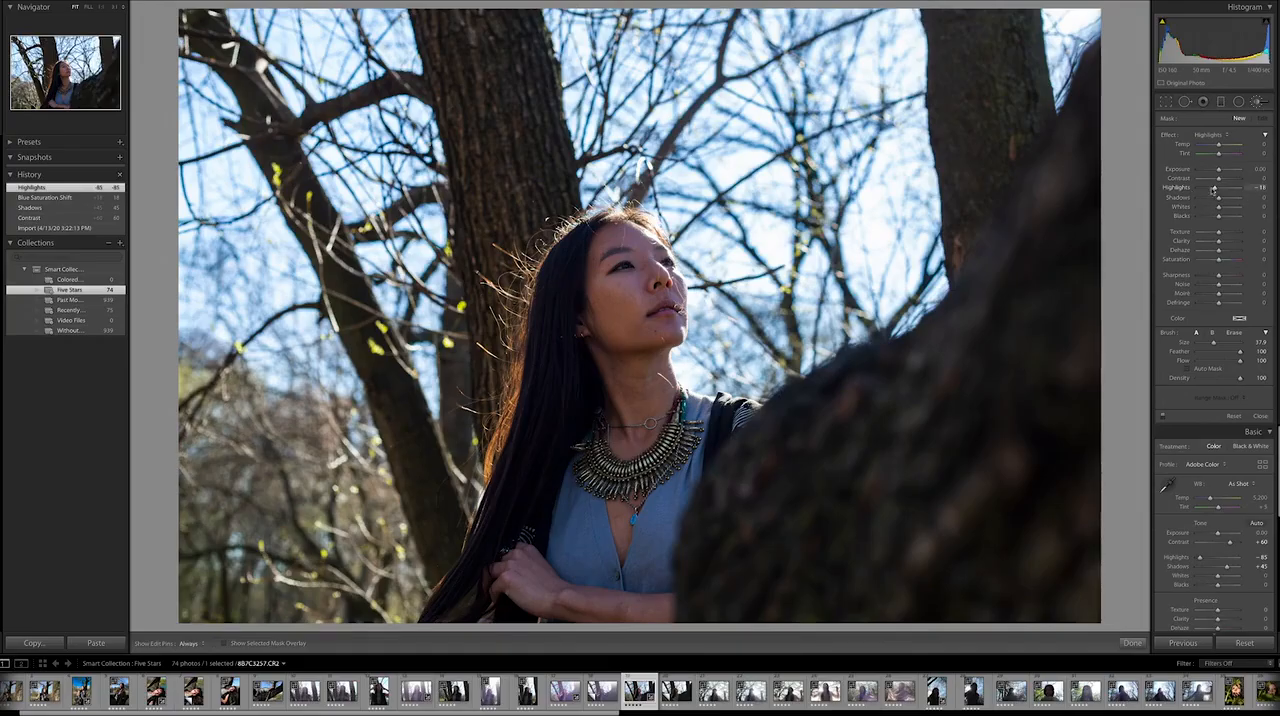
left_click_drag(1218, 188, 1225, 189)
left_click(630, 297)
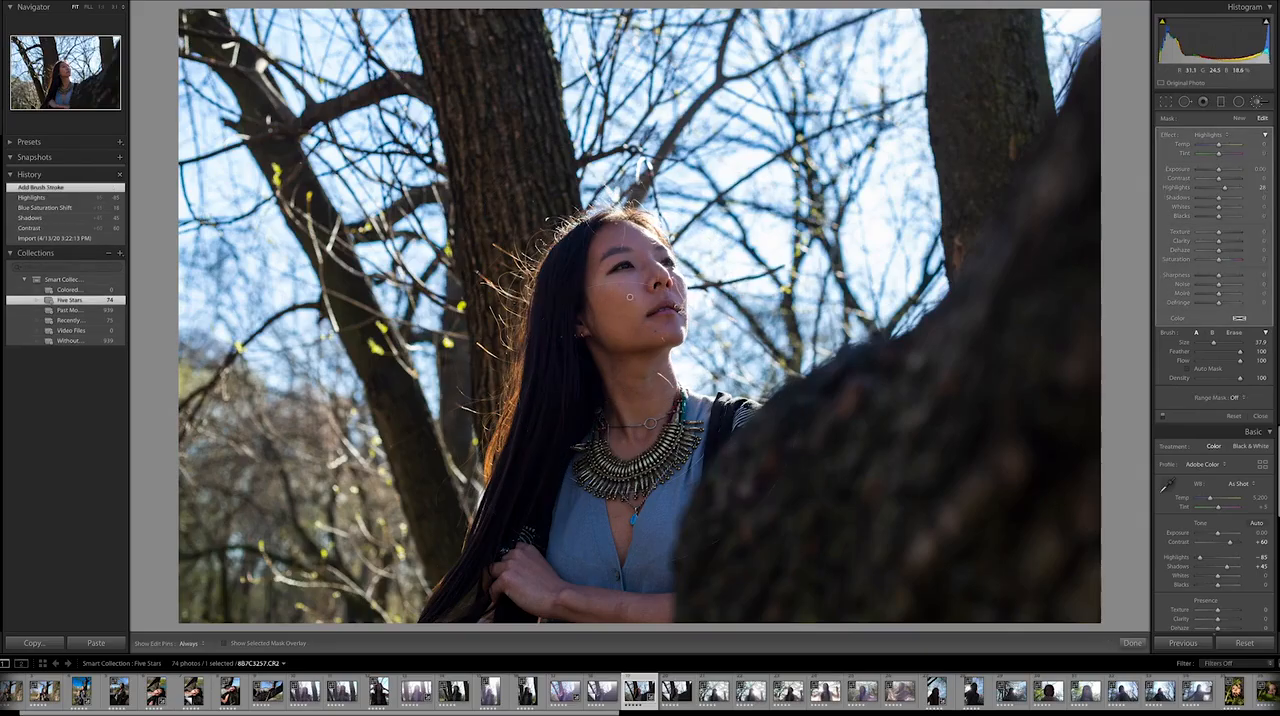
left_click(637, 394)
left_click(575, 554)
left_click(556, 572)
left_click(662, 560)
left_click(567, 540)
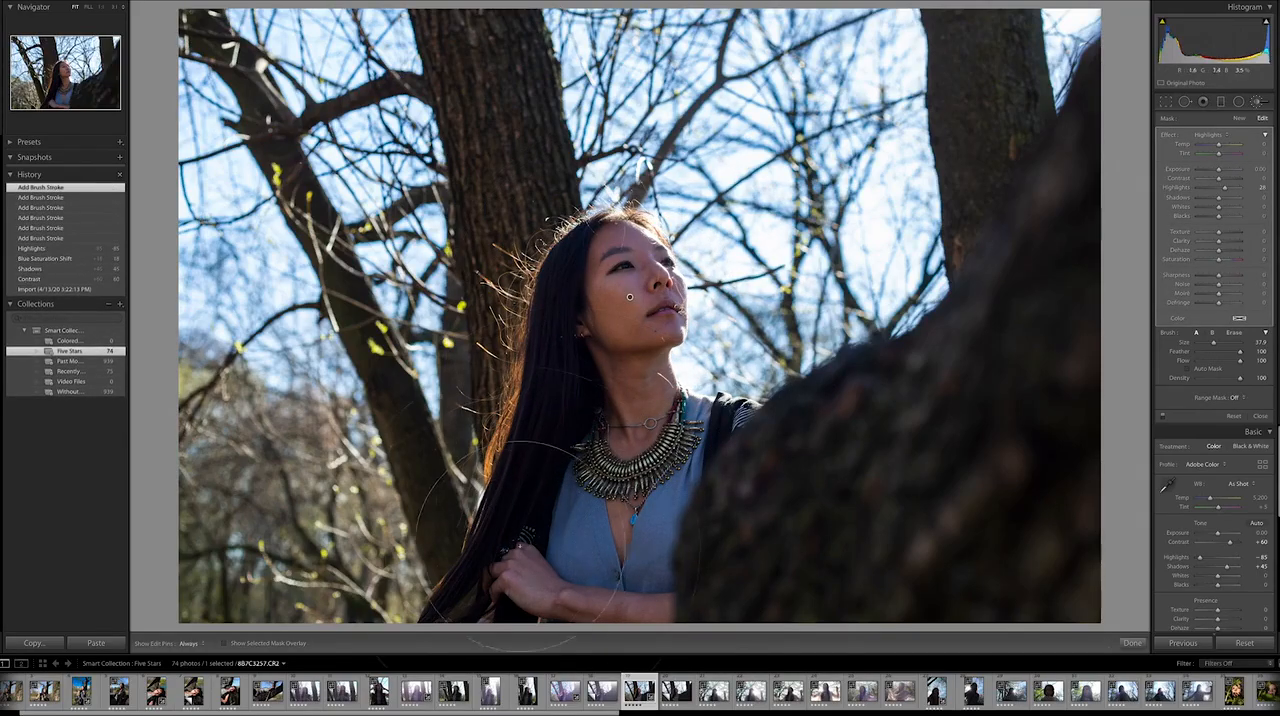
left_click(476, 557)
left_click(556, 507)
left_click(611, 222)
left_click(649, 389)
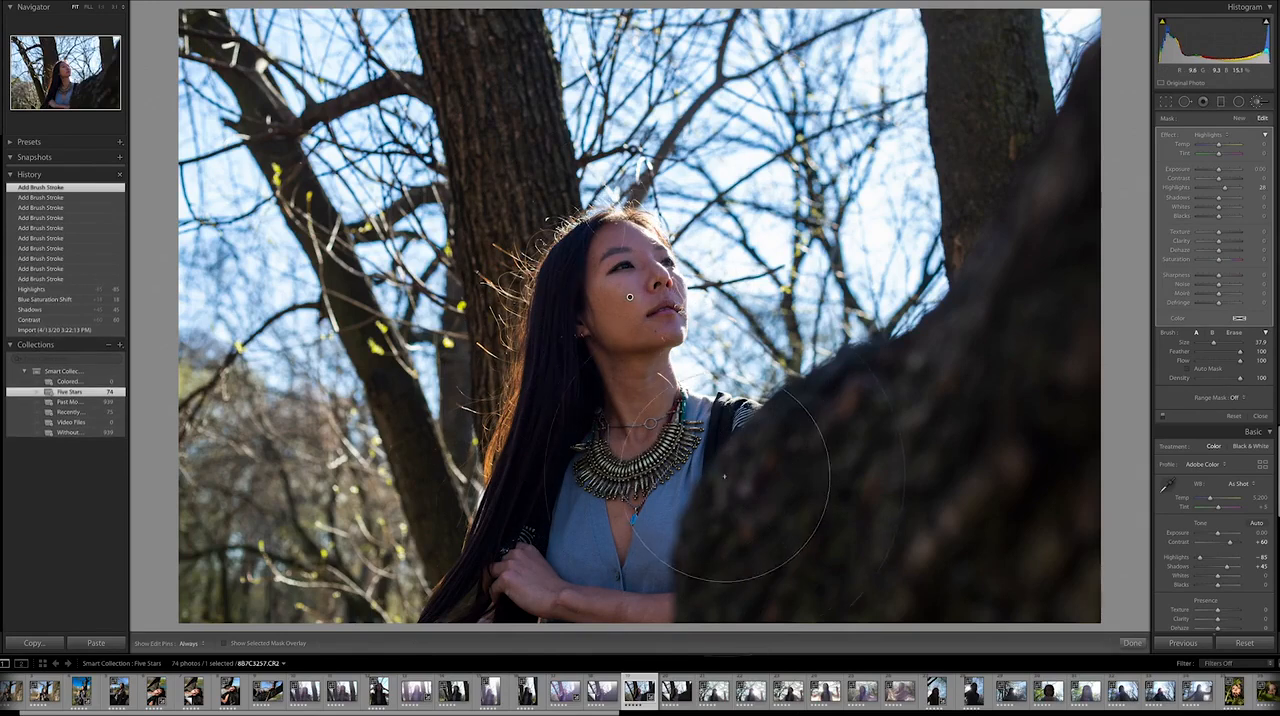
left_click(730, 489)
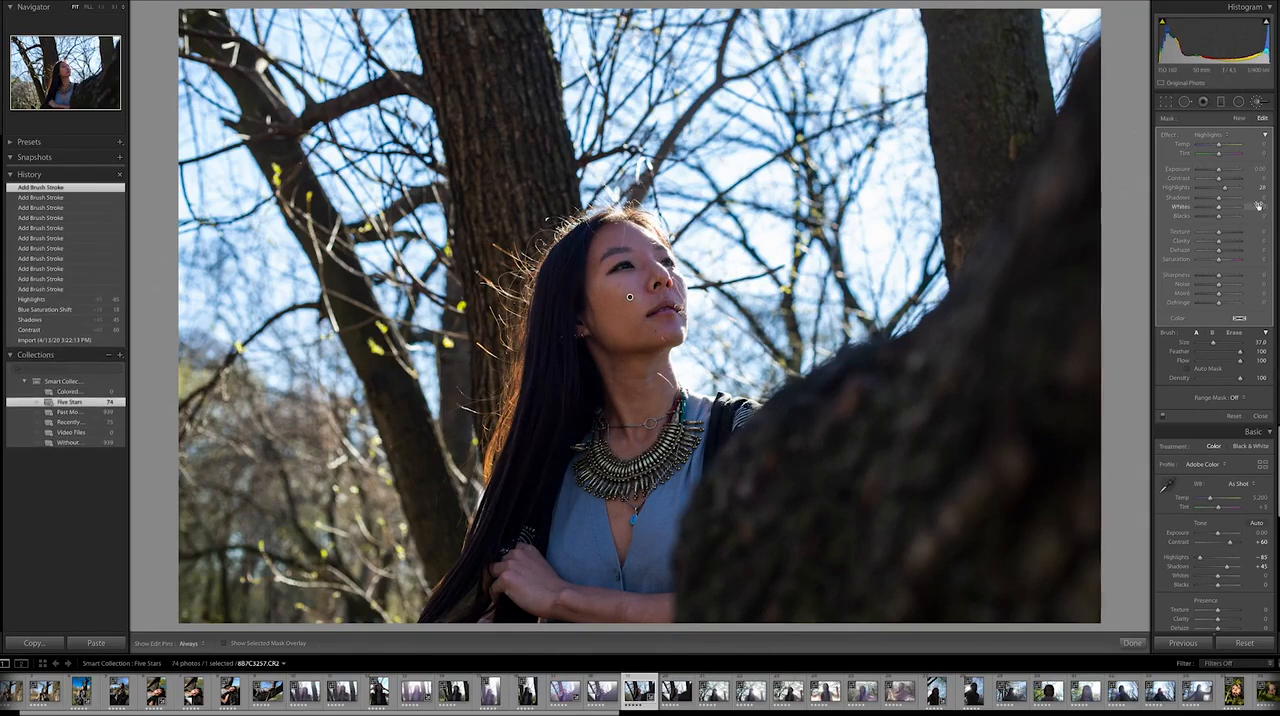
Step: Set the brushed mask's Shadows to 12, close the brush, and set the photo's overall Clarity to −9
left_click_drag(1219, 203, 1220, 204)
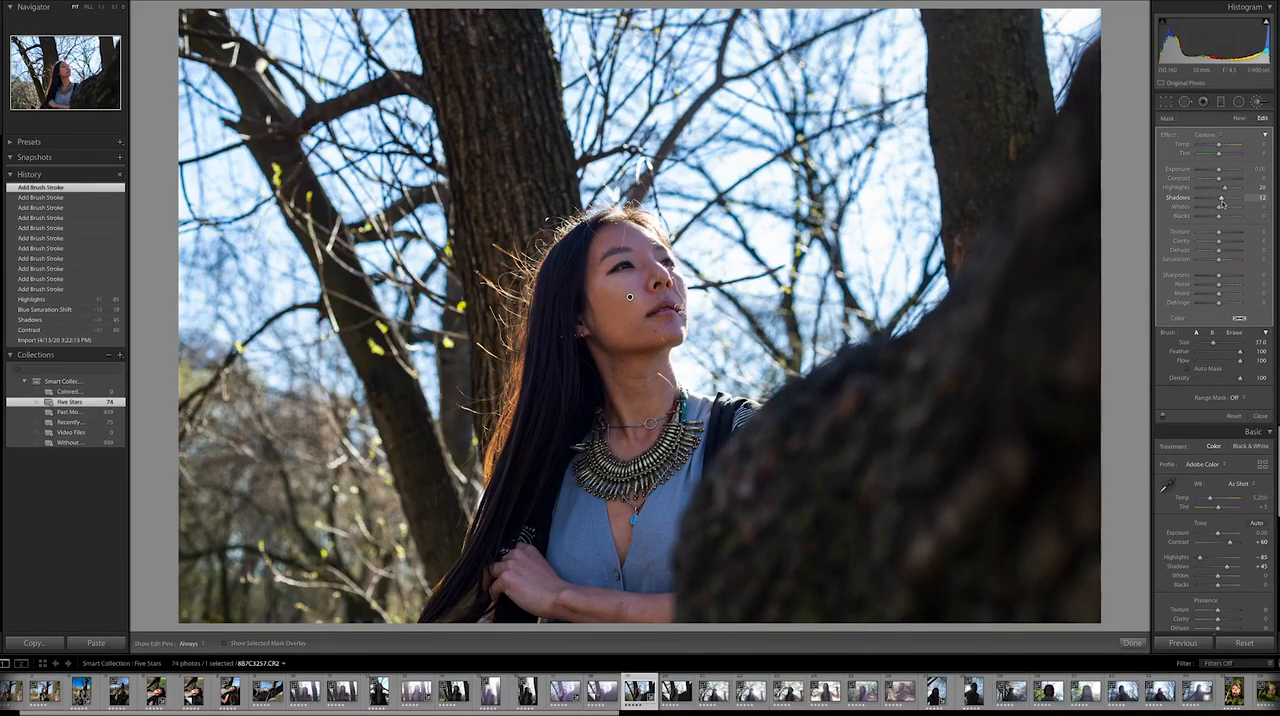
left_click(1257, 102)
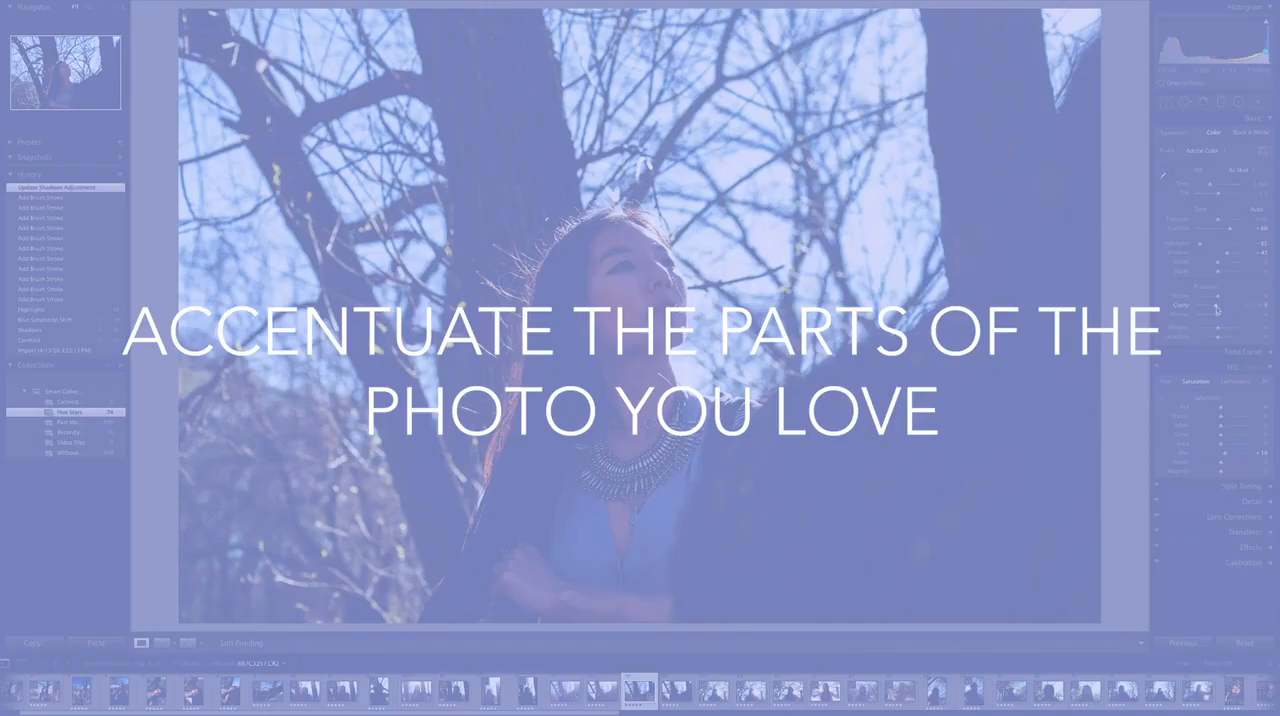
left_click_drag(1217, 308, 1216, 307)
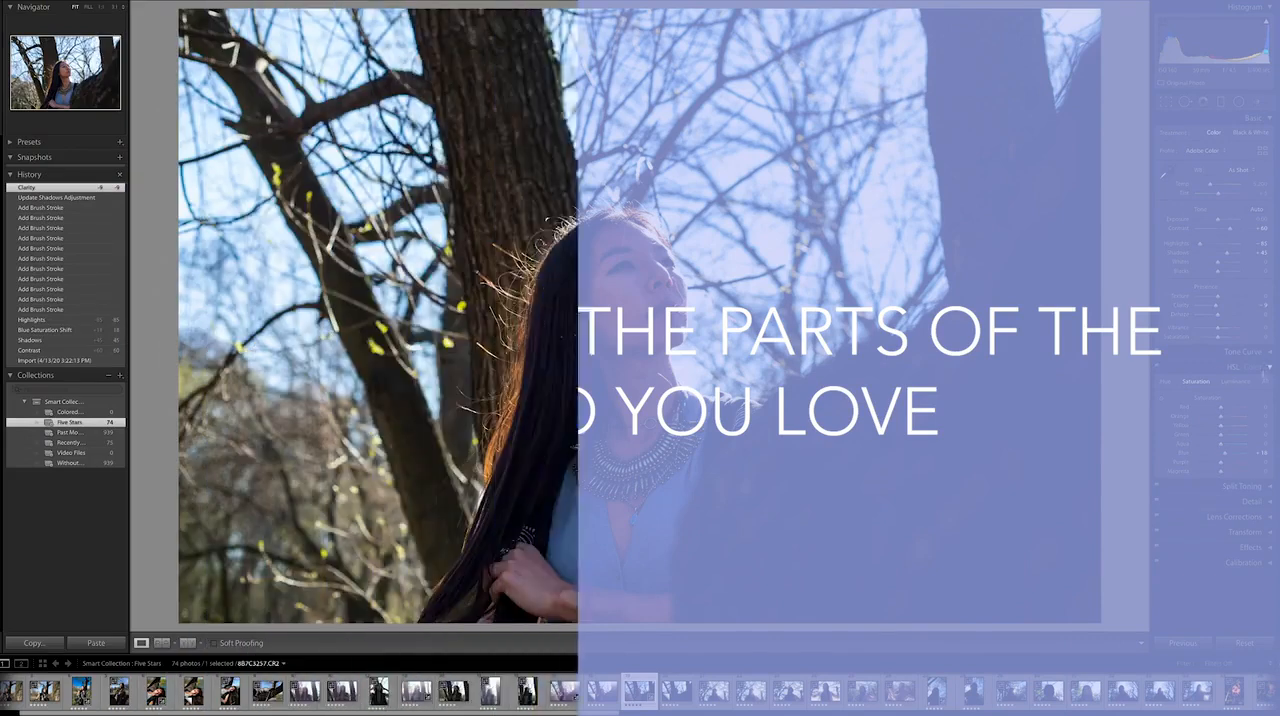
Step: Set Yellow luminance to +4 and Orange luminance to +24
left_click(1233, 382)
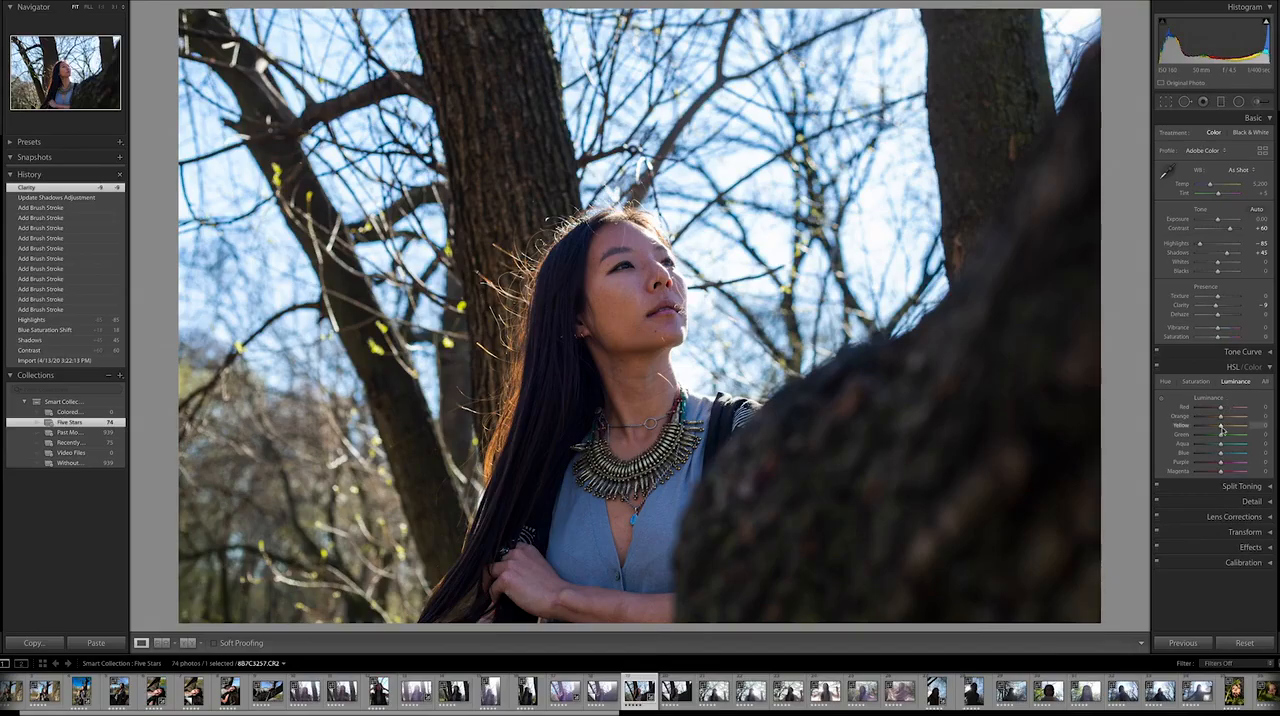
mouse_move(1223, 430)
left_mouse_down()
mouse_move(1262, 422)
mouse_move(1230, 424)
left_mouse_up()
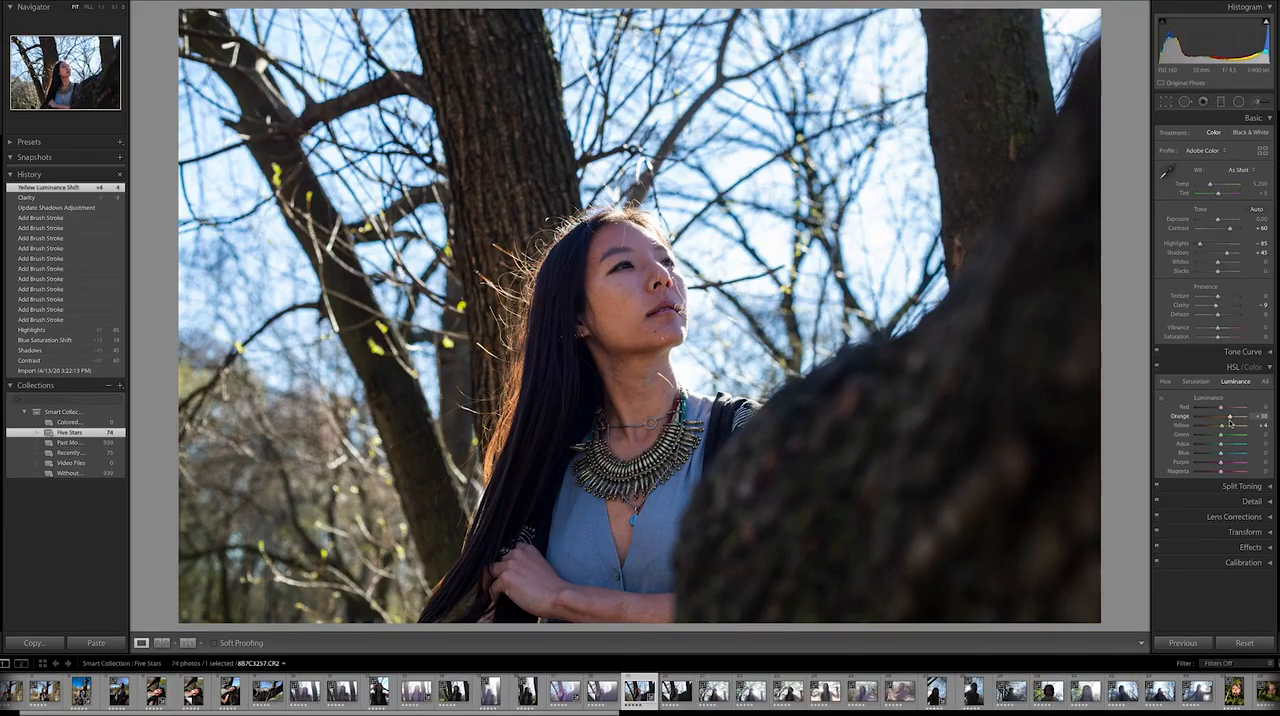
left_click_drag(1229, 423, 1230, 423)
left_click_drag(1227, 422, 1227, 422)
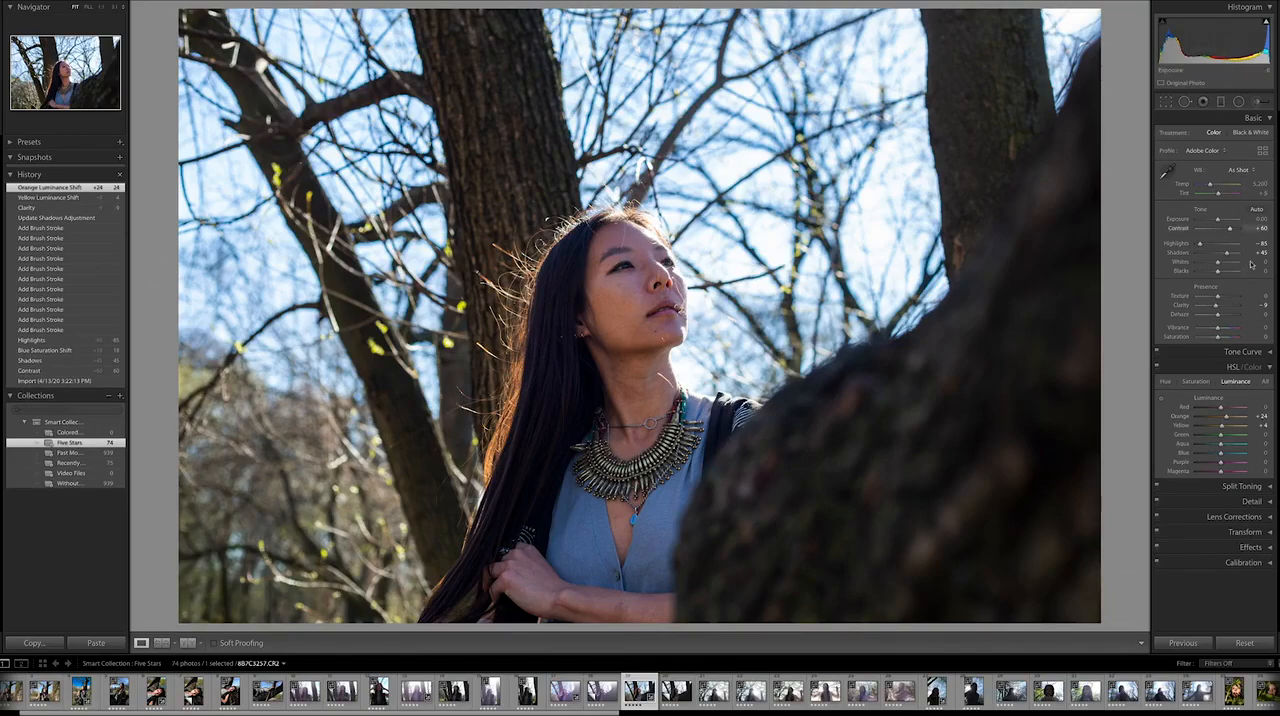
Step: Paint a second, smaller Adjustment Brush mask with Clarity −19 from the woman's face down to her chest, and close the brush
left_click(1257, 102)
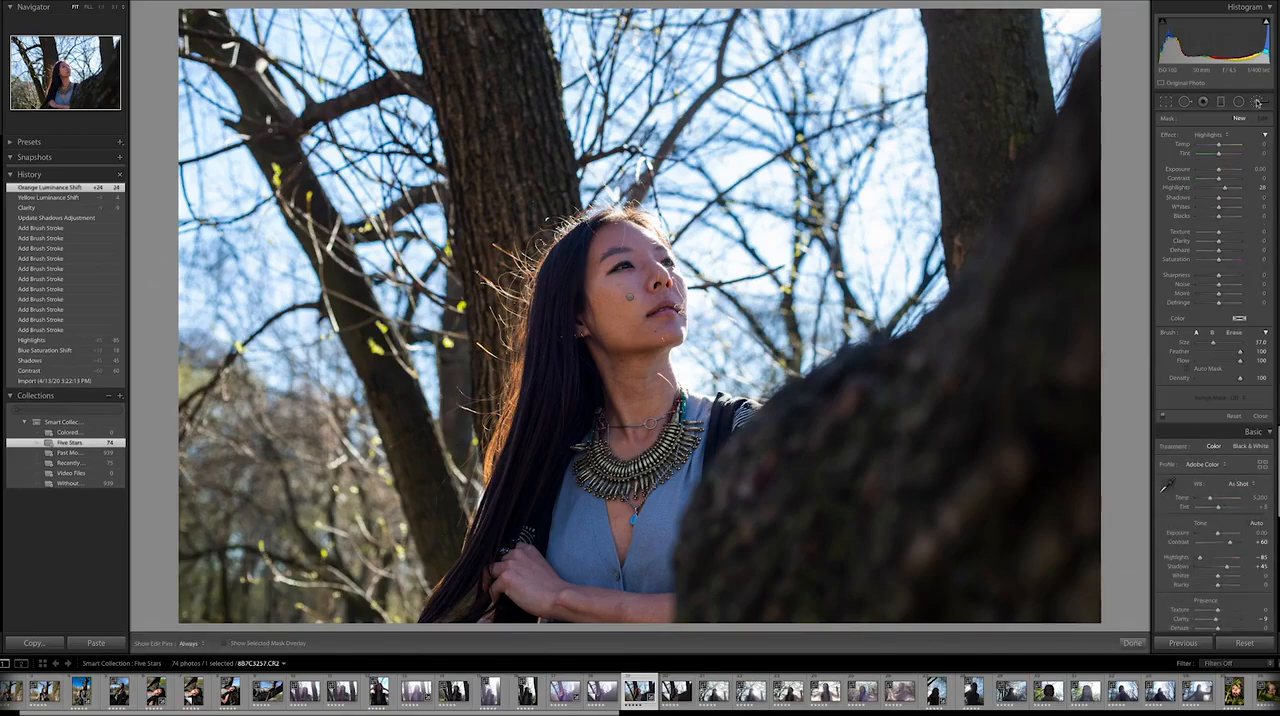
left_click_drag(1220, 241, 1217, 245)
left_click_drag(1213, 342, 1205, 347)
key("h")
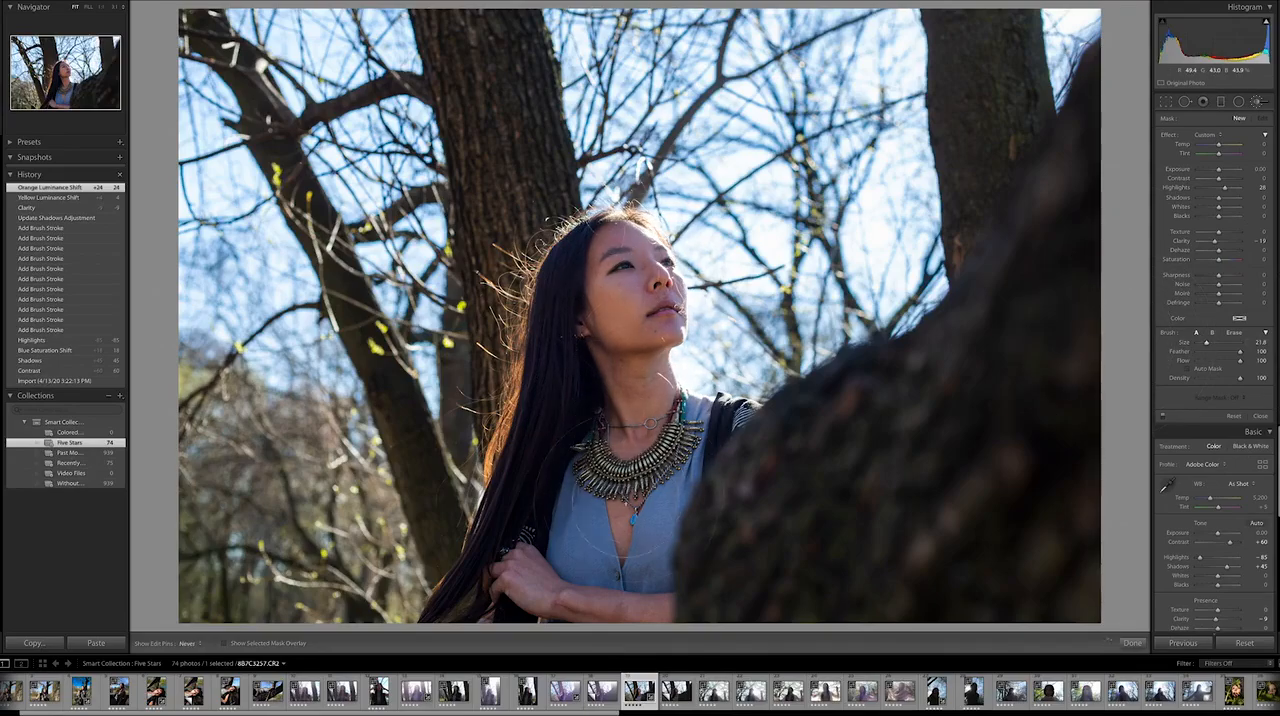
mouse_move(633, 252)
left_mouse_down()
mouse_move(632, 360)
mouse_move(670, 474)
left_mouse_up()
key("h")
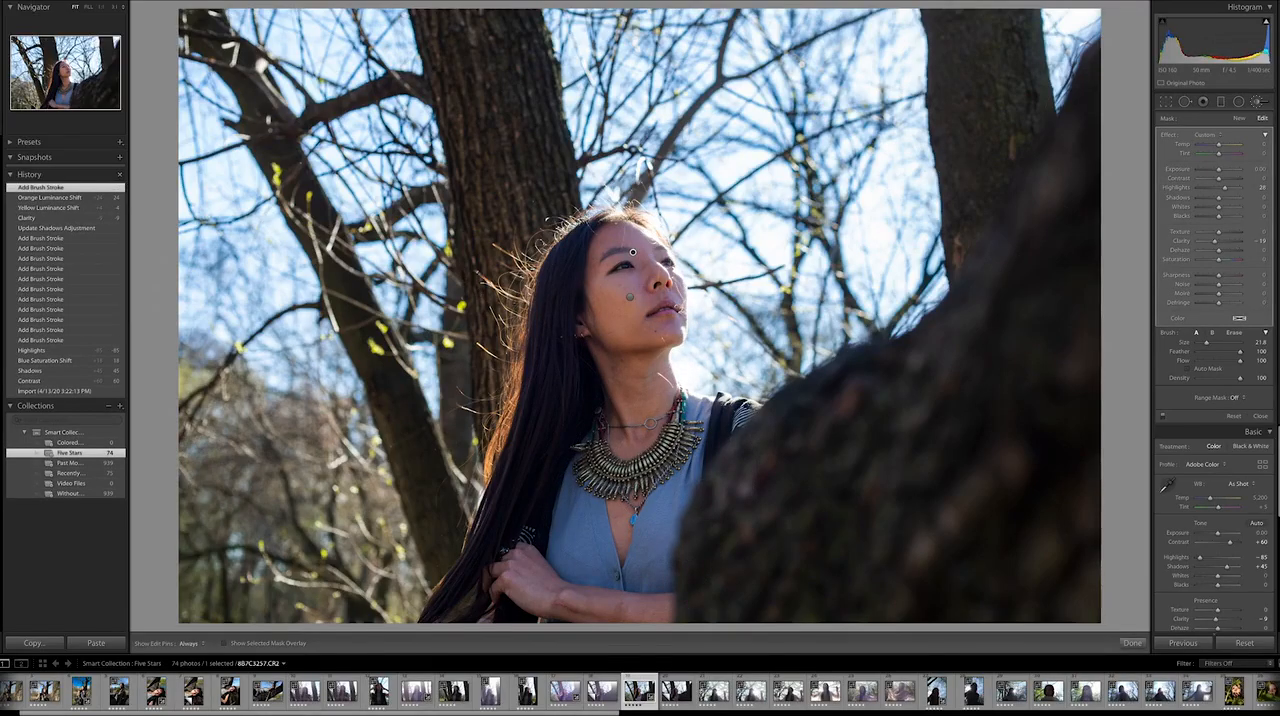
key("k")
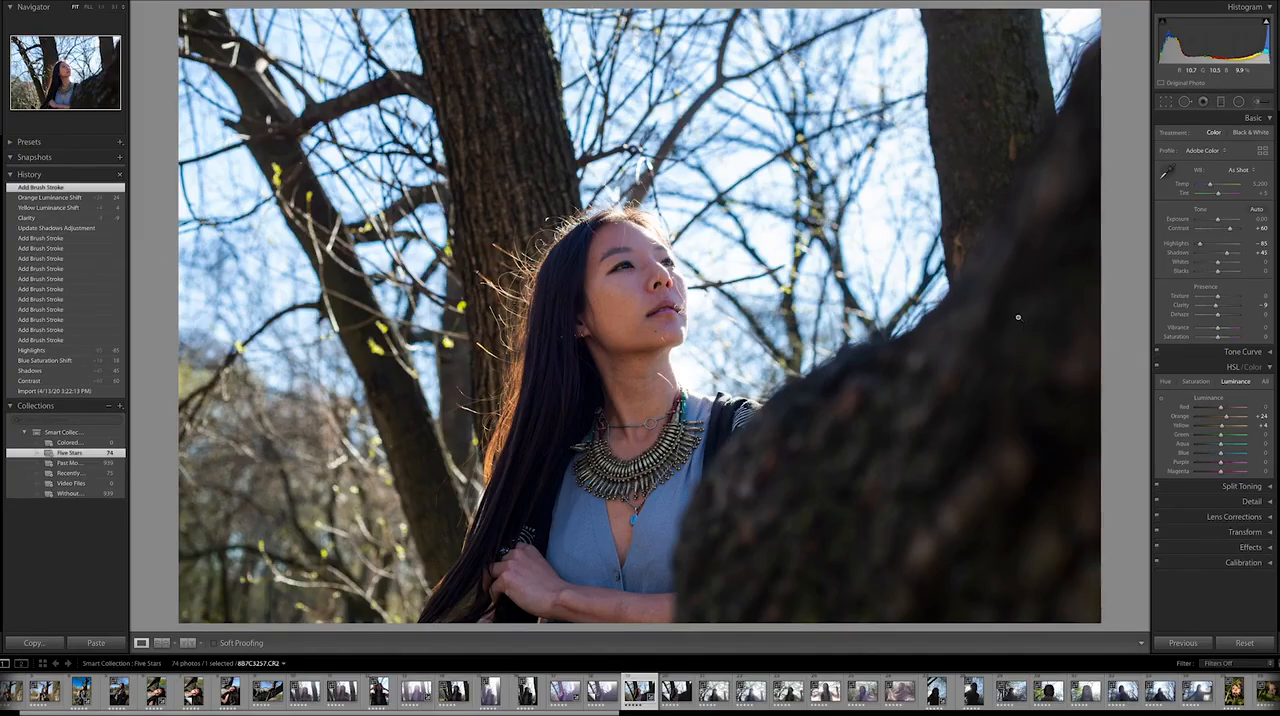
Step: Compare the edited 8B7C3257.CR2 back and forth with its unedited virtual copy
key("ctrl+apostrophe")
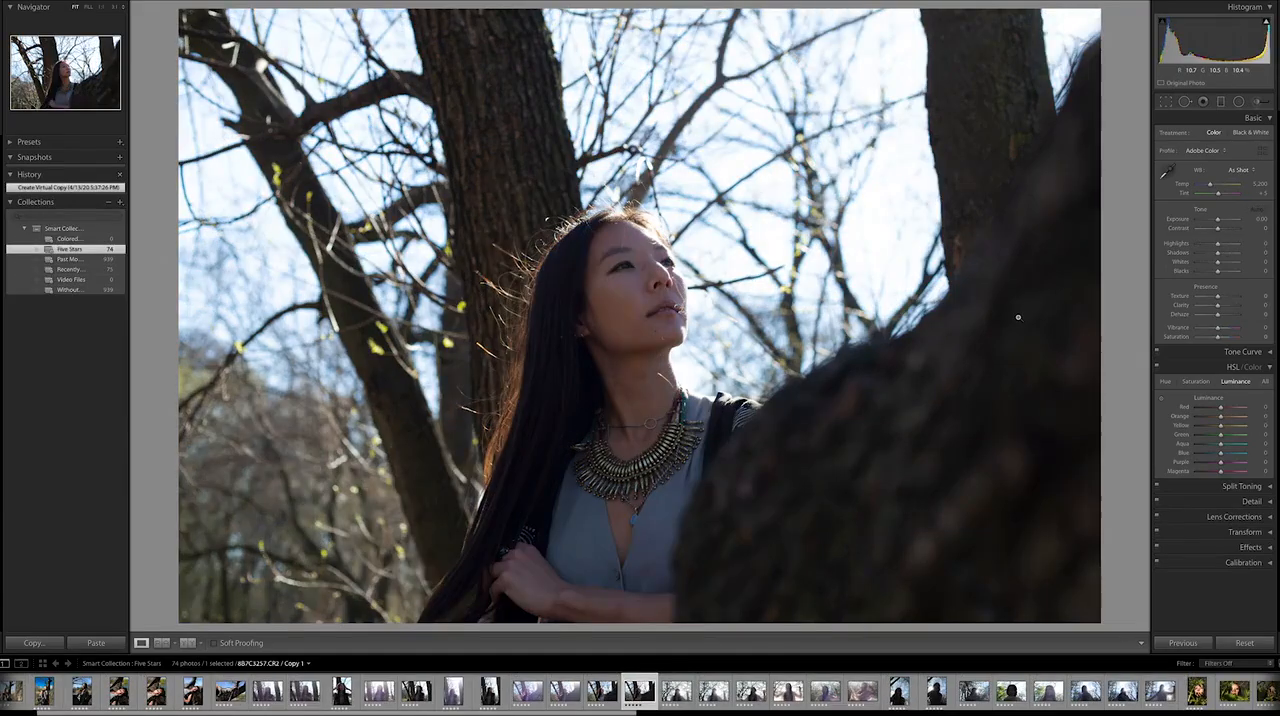
key("Left")
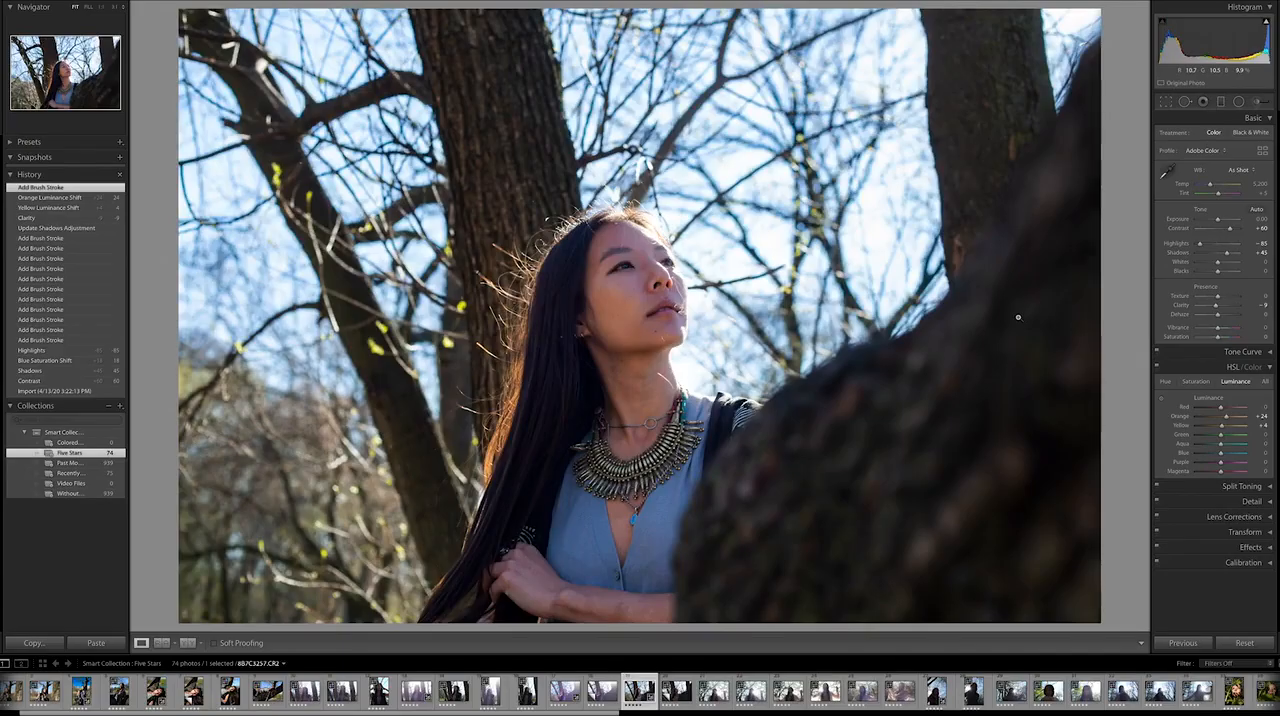
key("Right")
key("ctrl+apostrophe")
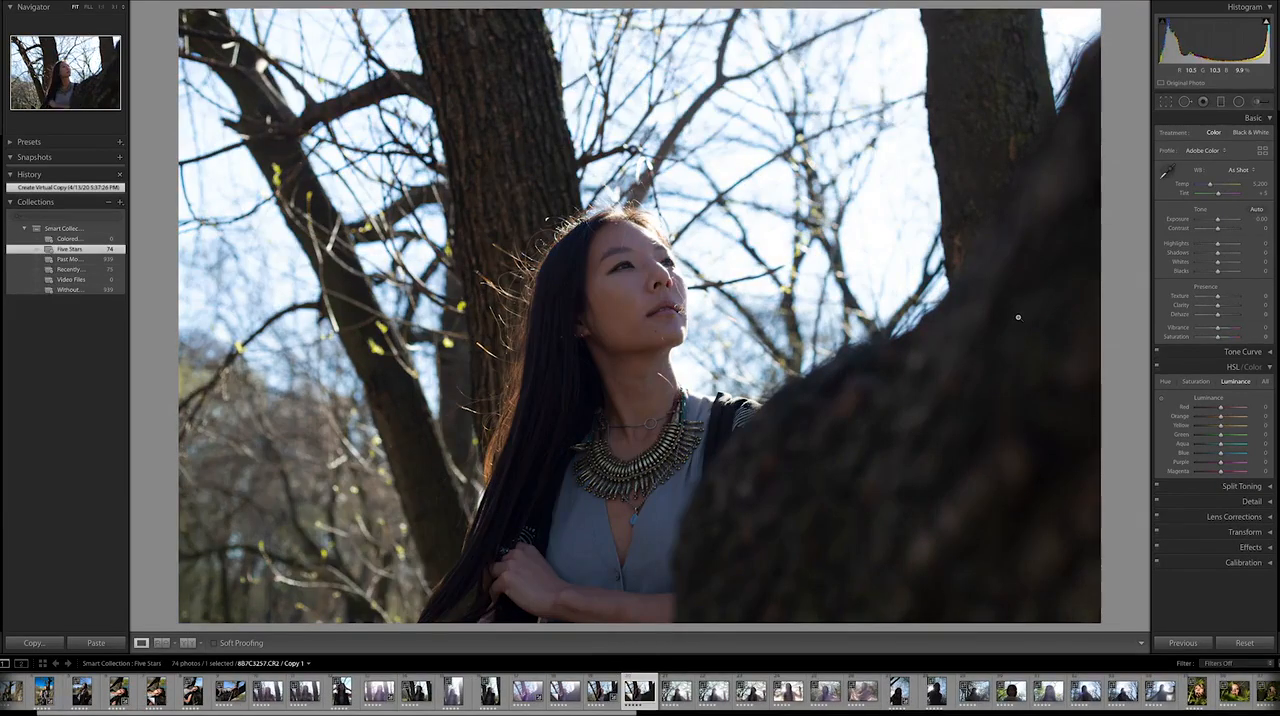
key("Left")
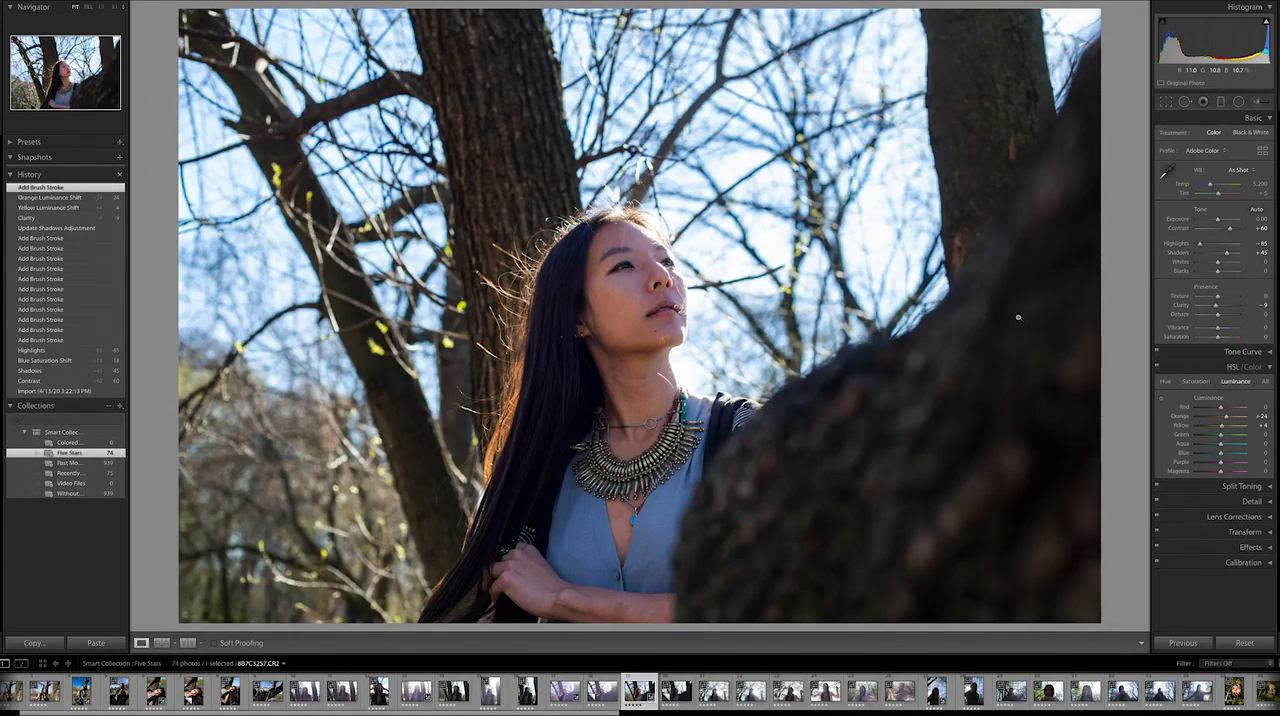
key("Right")
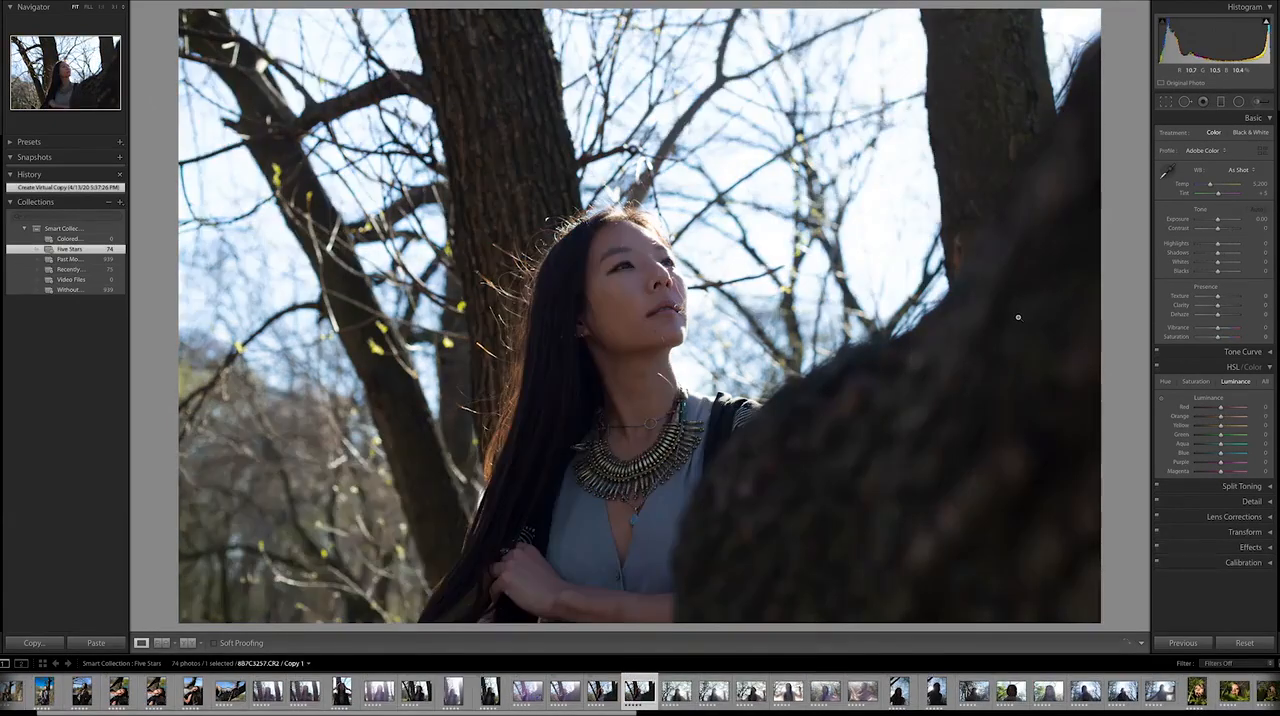